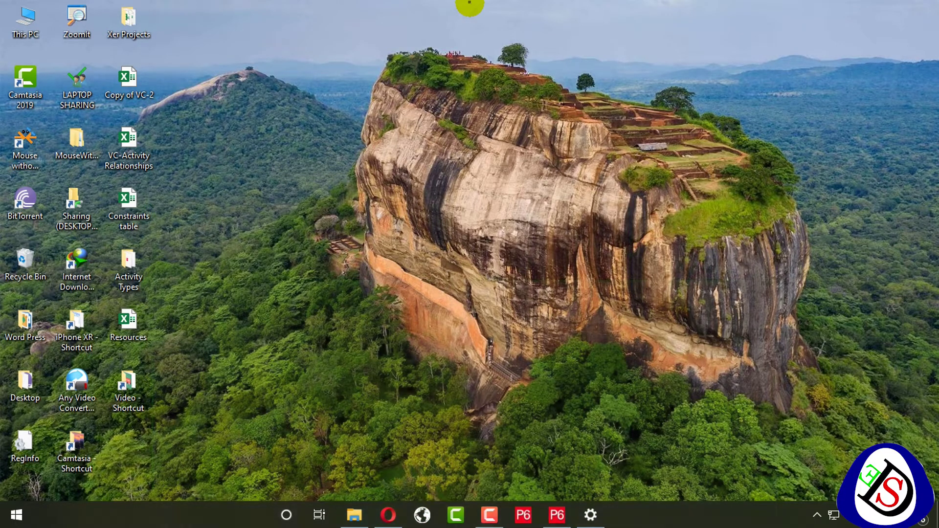
- Mark Issuance of Project (A1010) as both started and finished on the Status tab
click(532, 519)
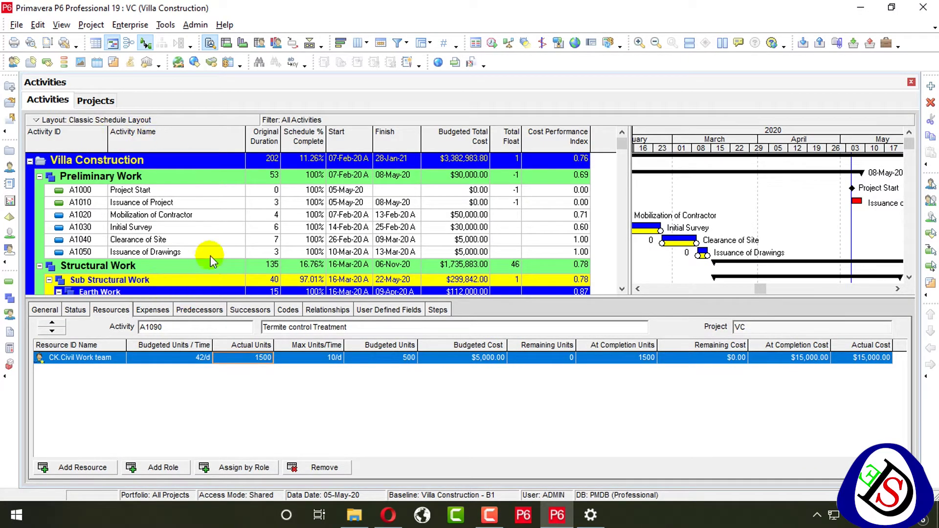
scroll(190, 221, down, 2)
scroll(190, 220, up, 2)
click(80, 190)
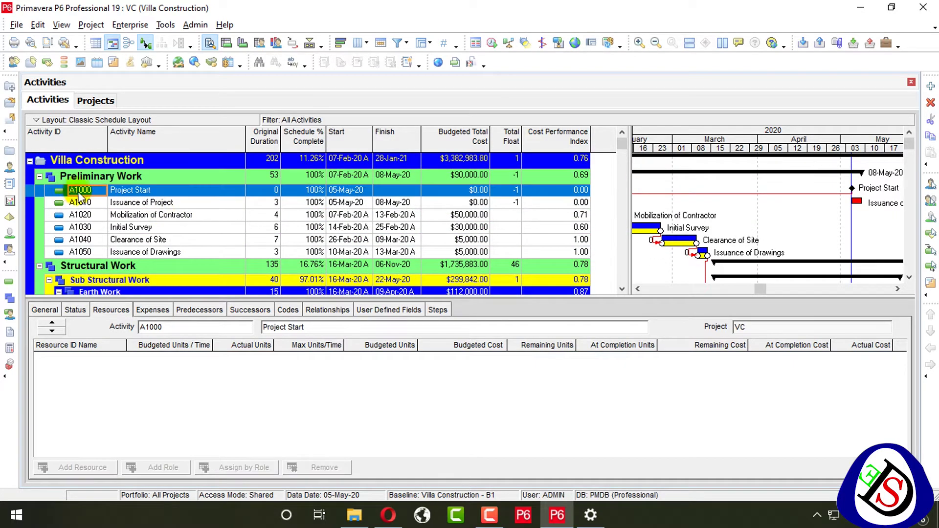
click(95, 204)
scroll(95, 205, down, 1)
scroll(94, 205, up, 1)
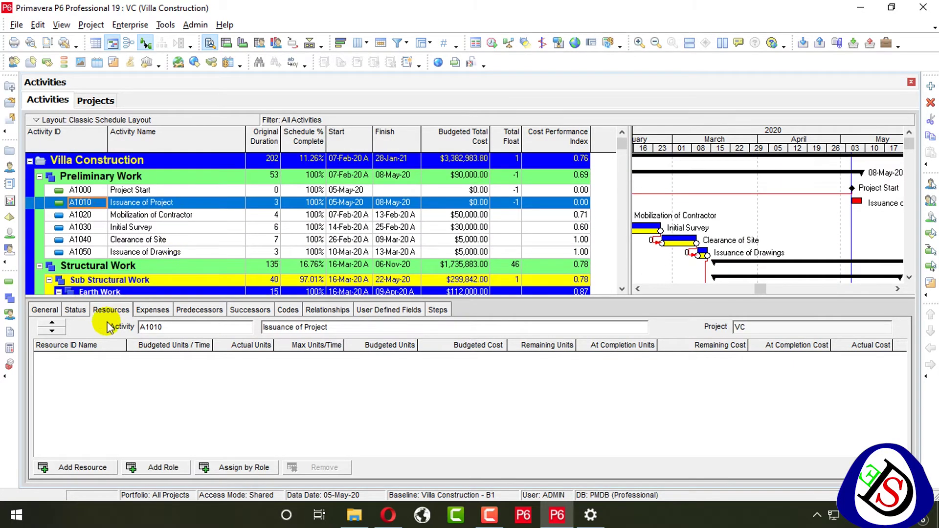
click(76, 310)
click(250, 383)
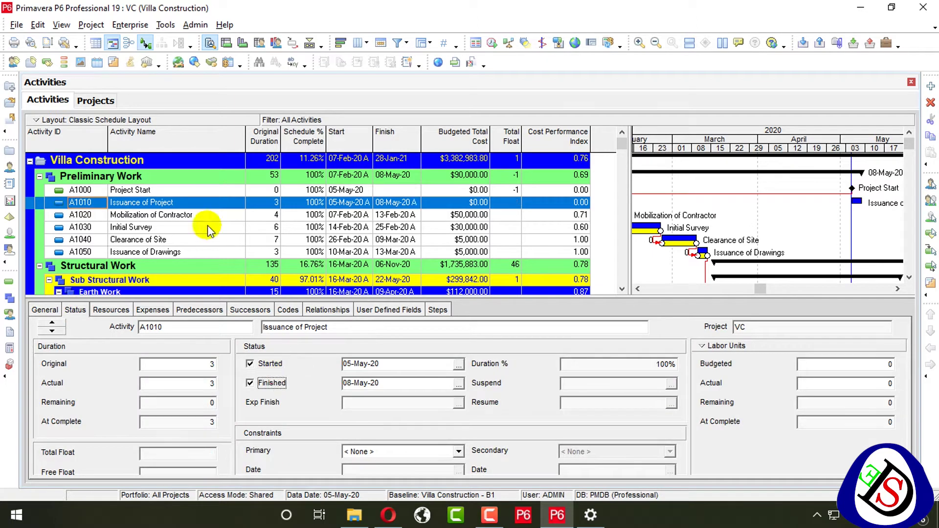
key(Up)
click(250, 363)
- Apply actuals to Villa Construction using one new data date for all projects
click(362, 204)
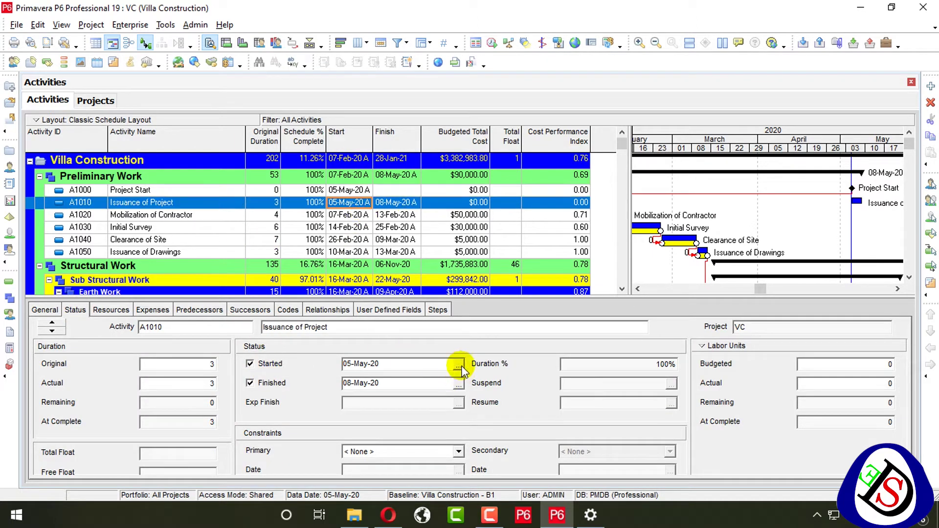
ctrl+click(160, 191)
click(165, 24)
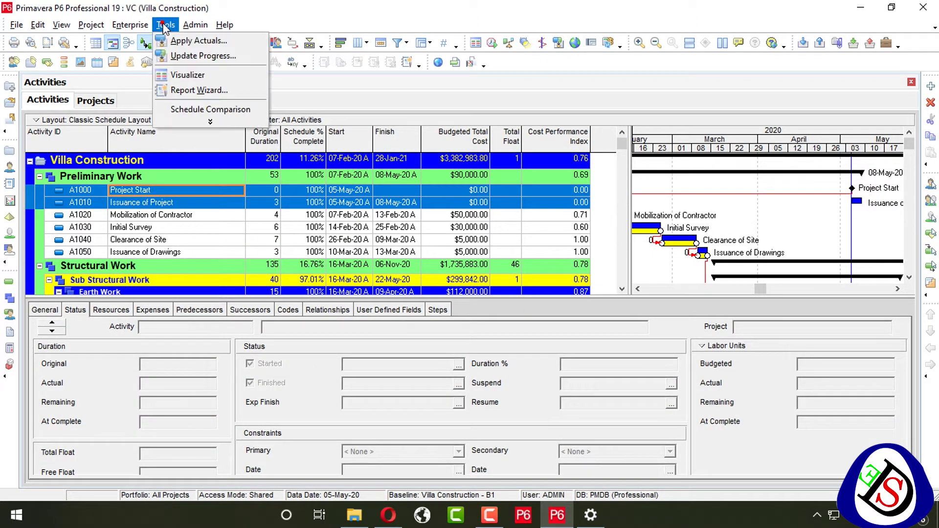
click(198, 41)
click(322, 288)
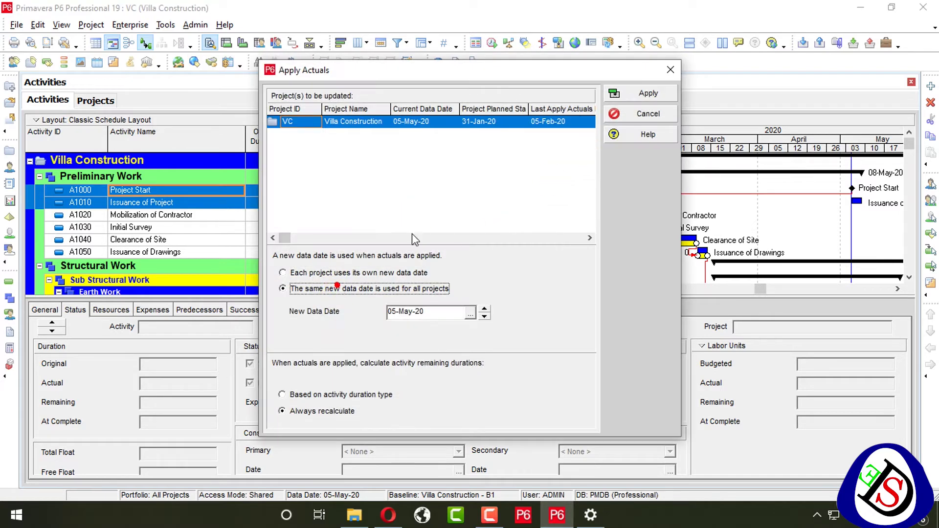
click(648, 93)
click(414, 284)
click(471, 281)
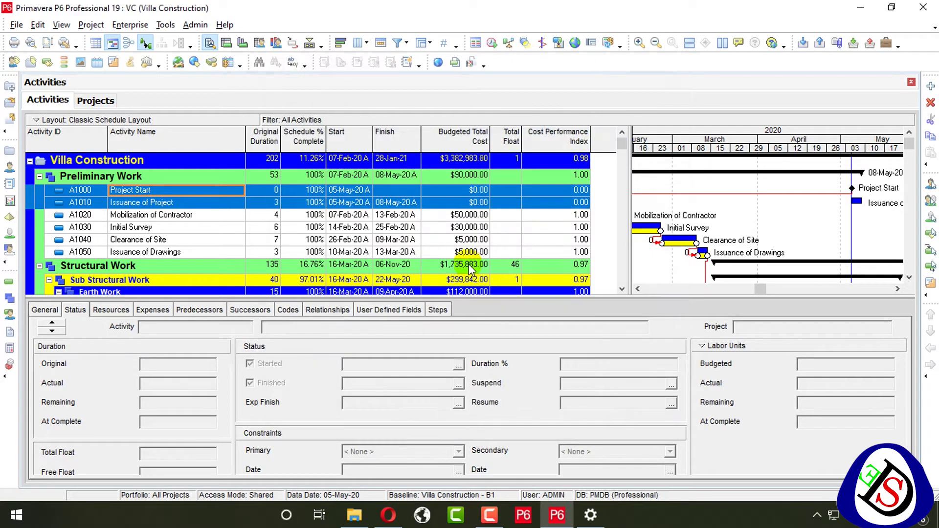
- Update progress for the selected activities only
click(165, 24)
click(198, 54)
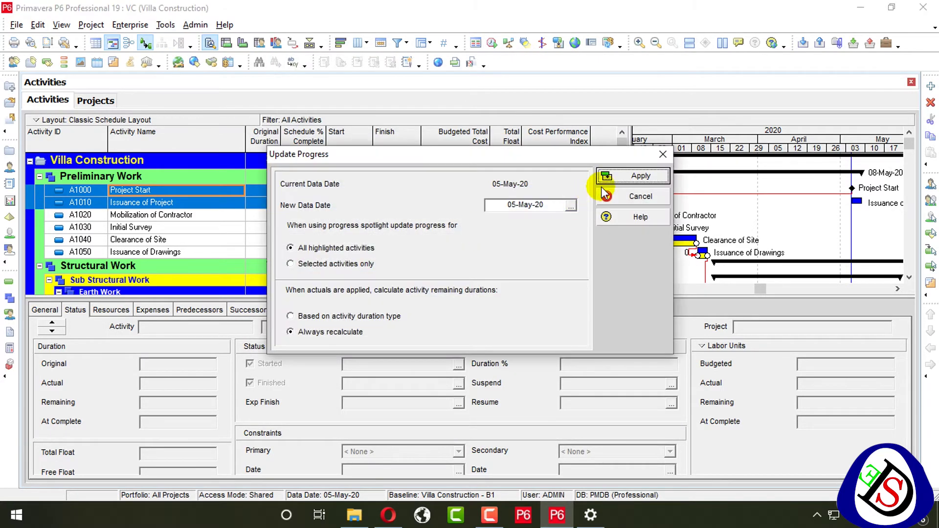
click(345, 264)
click(645, 175)
click(468, 280)
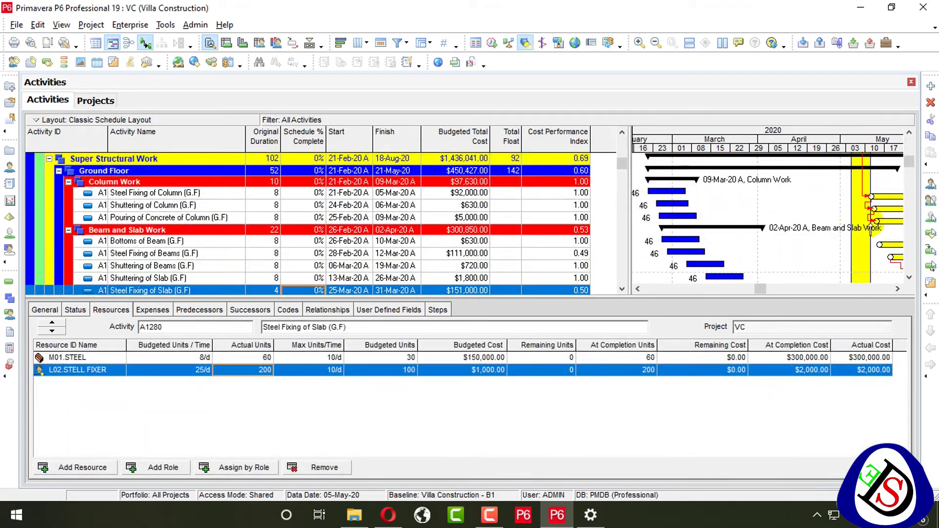
click(849, 218)
scroll(450, 220, up, 10)
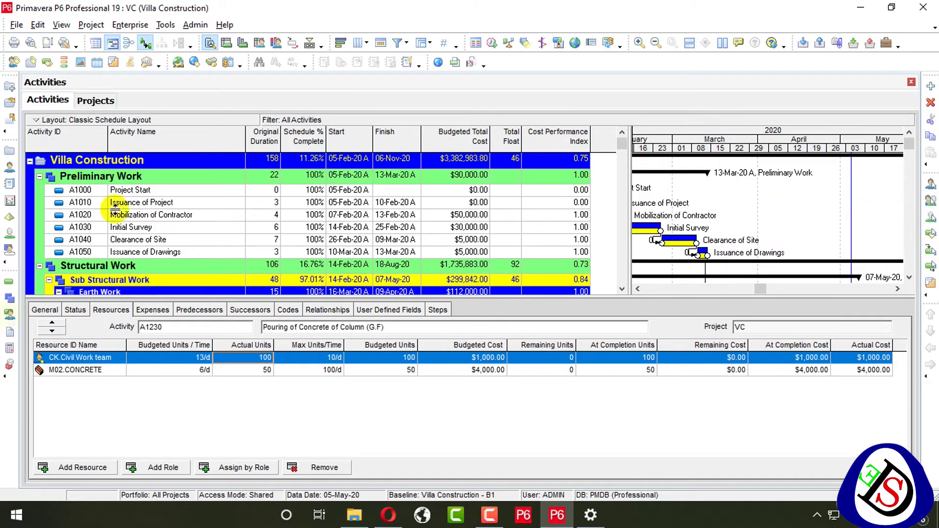
- Add the Thresholds and Issues buttons to the left sidebar
click(8, 267)
click(35, 271)
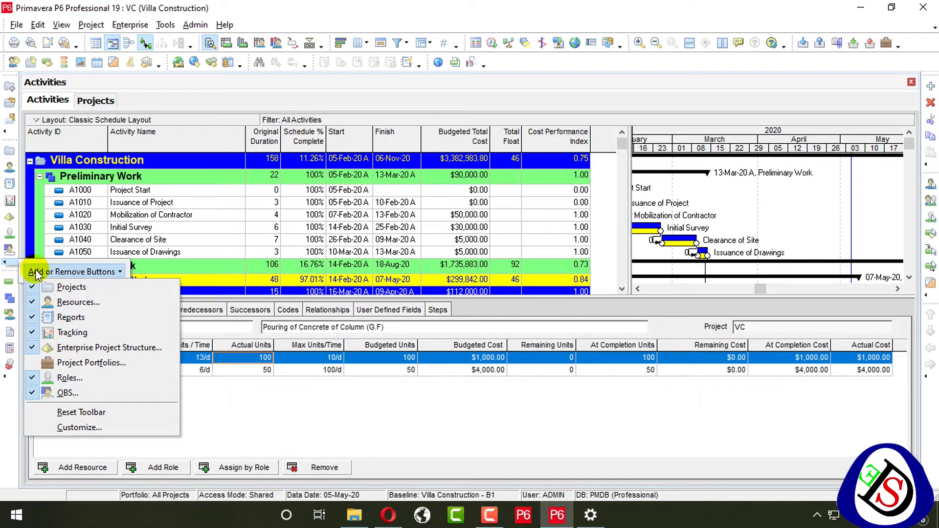
click(8, 376)
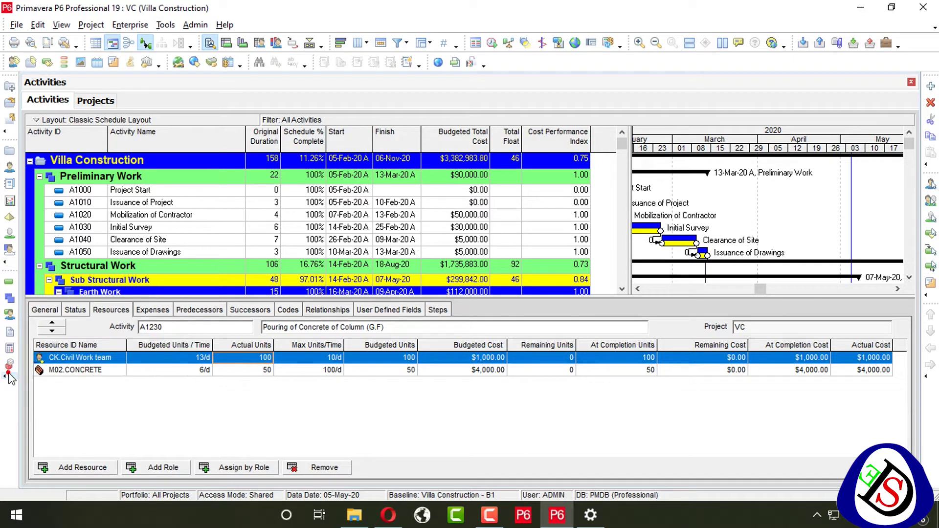
click(8, 375)
click(35, 385)
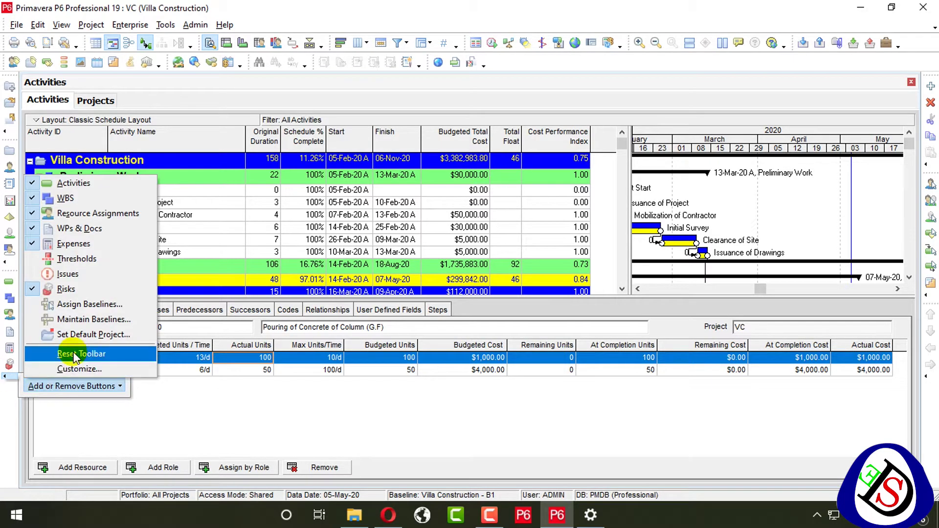
click(95, 258)
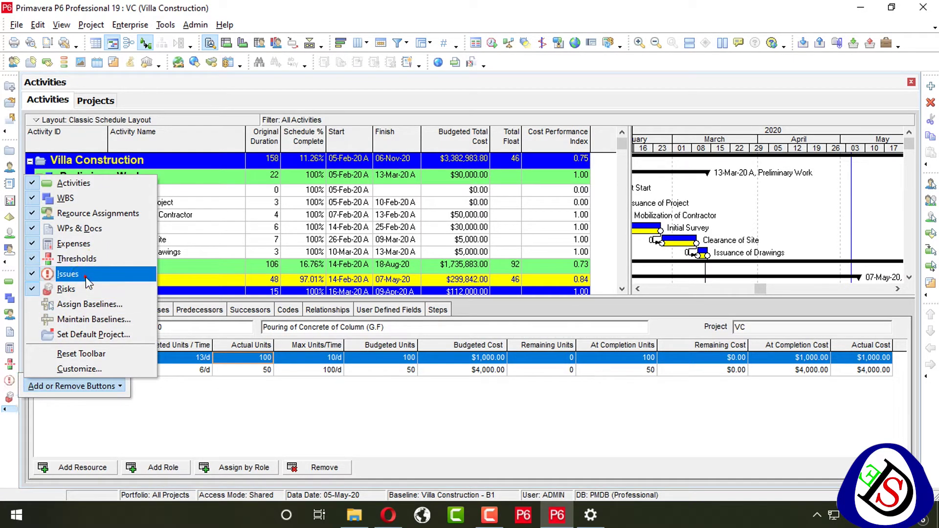
click(6, 409)
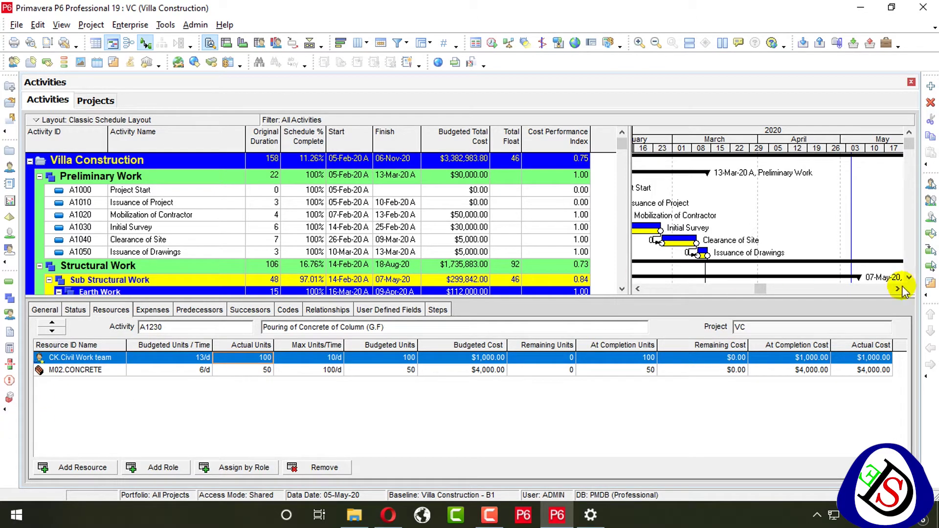
- Switch on Monitor Selected Thresholds and Discuss Issue in the toolbar buttons
click(929, 168)
mouse_move(909, 174)
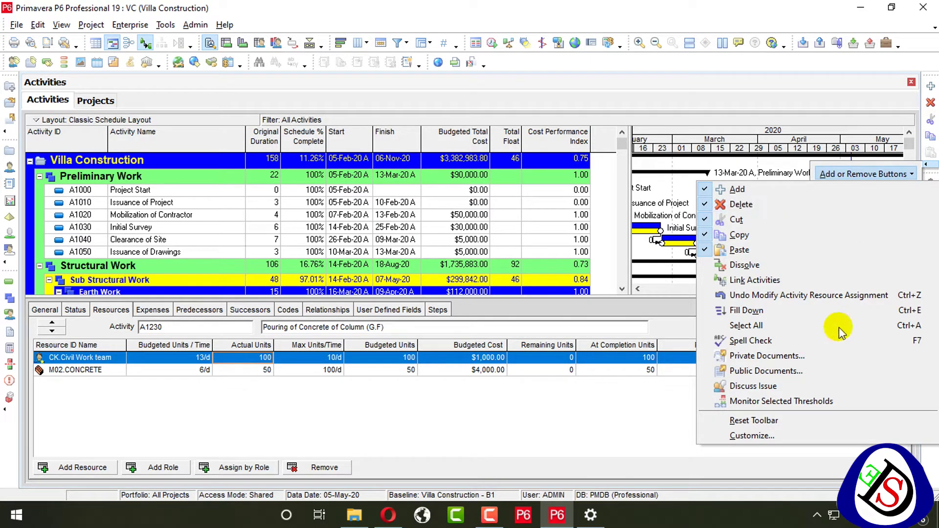
click(838, 400)
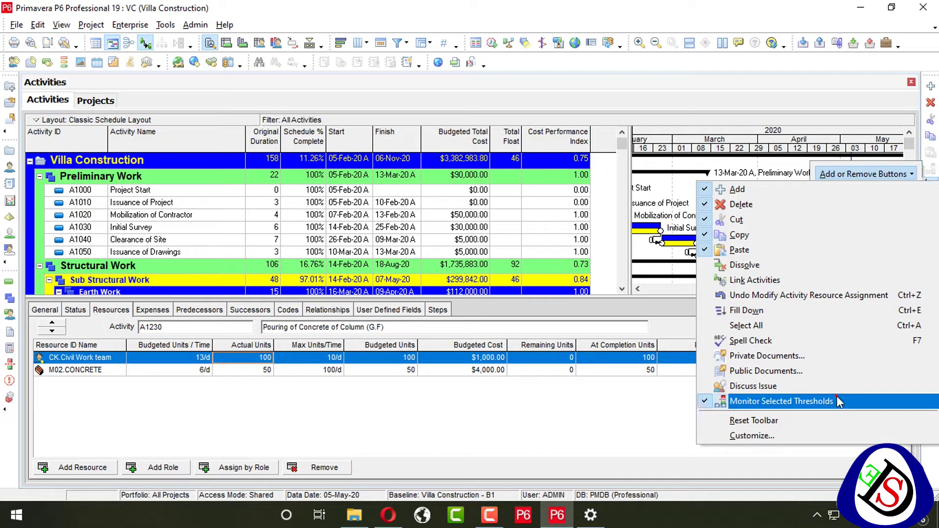
click(814, 140)
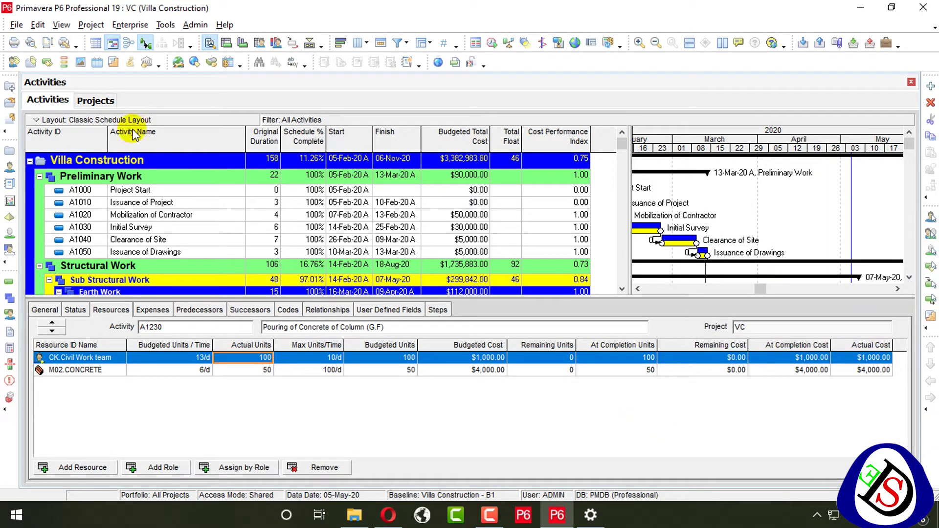
- Open the activity table's column settings and search available columns for 'Actvity'
click(79, 310)
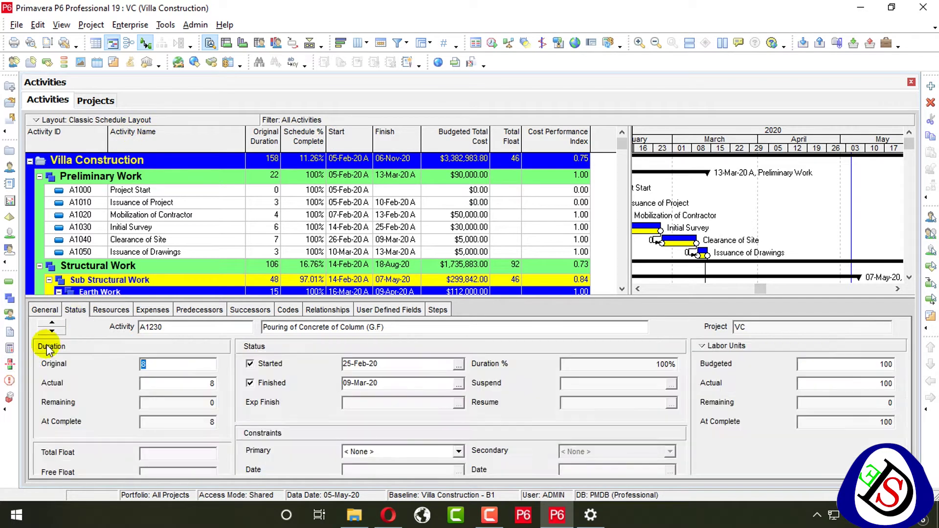
click(147, 263)
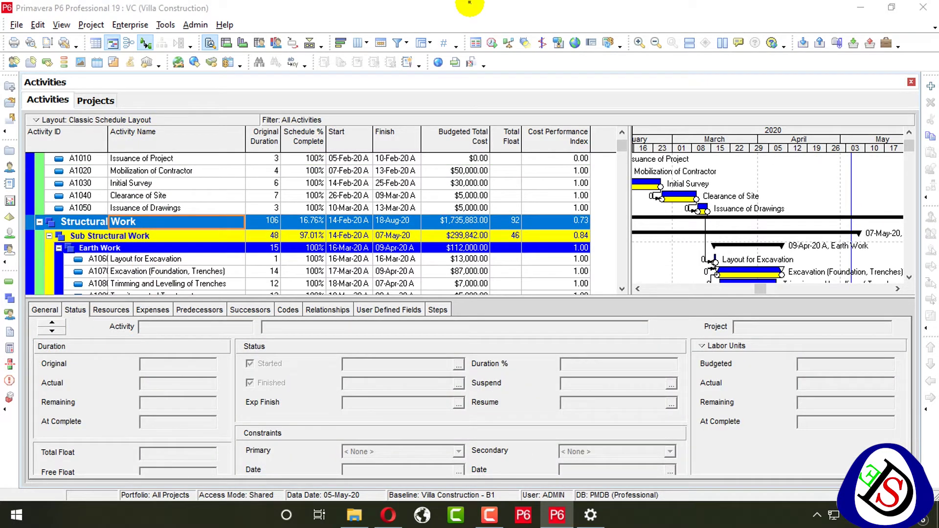
right_click(517, 142)
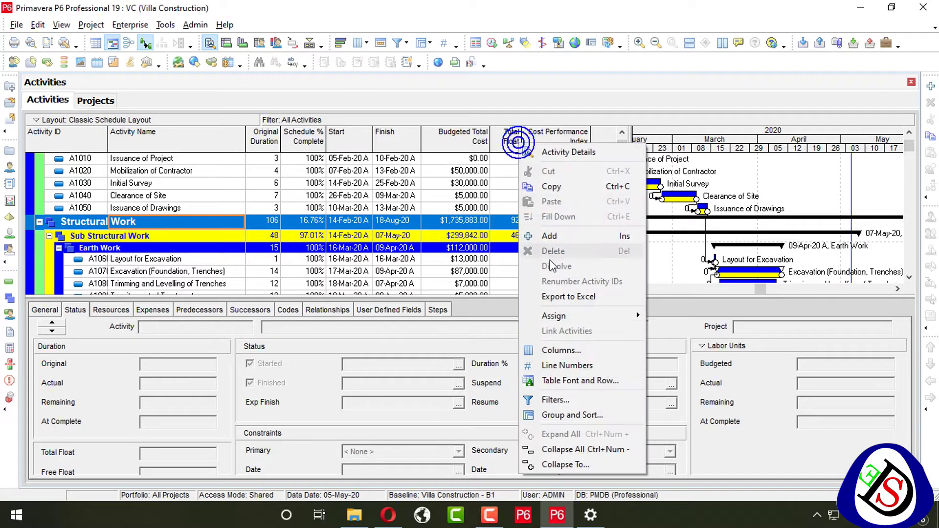
click(558, 349)
right_click(289, 234)
click(306, 240)
text(A)
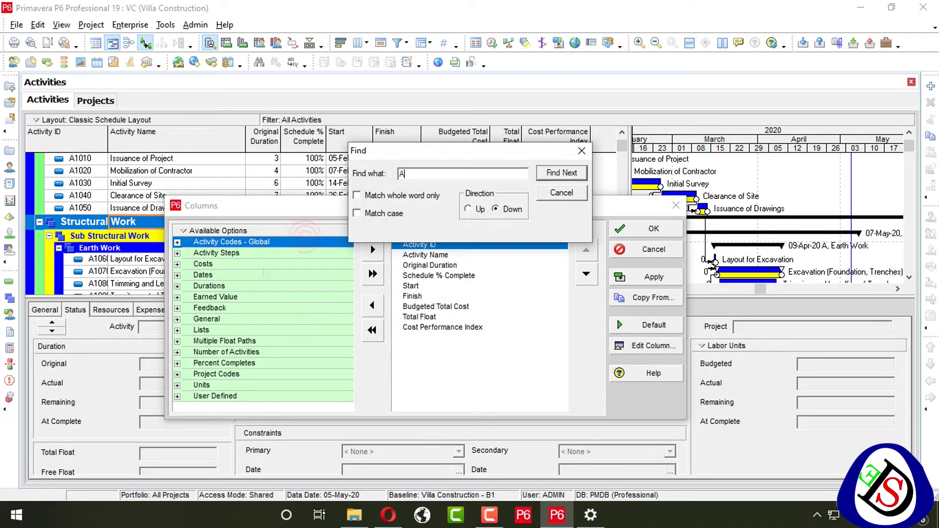
text(ctvity)
click(561, 172)
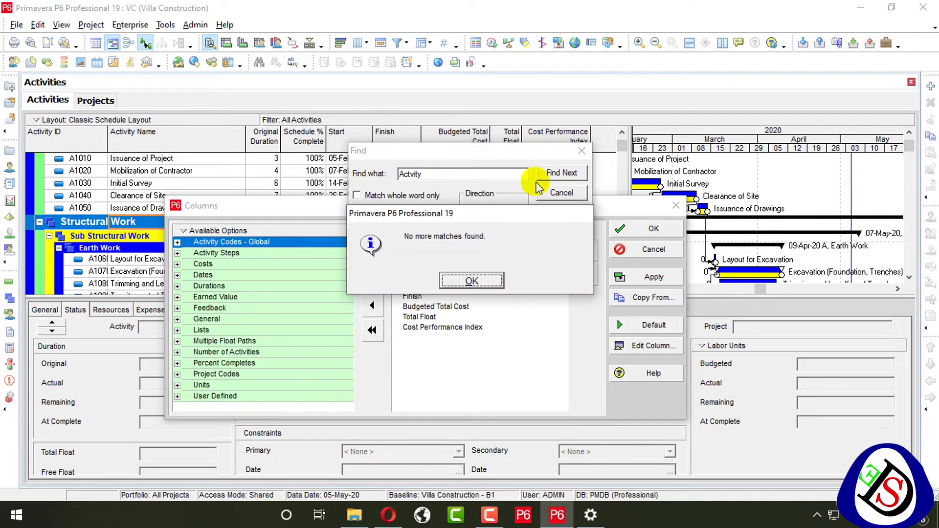
key(Return)
click(581, 151)
click(231, 297)
- Add Activity % Complete from Percent Completes, positioned right after Total Float
click(238, 252)
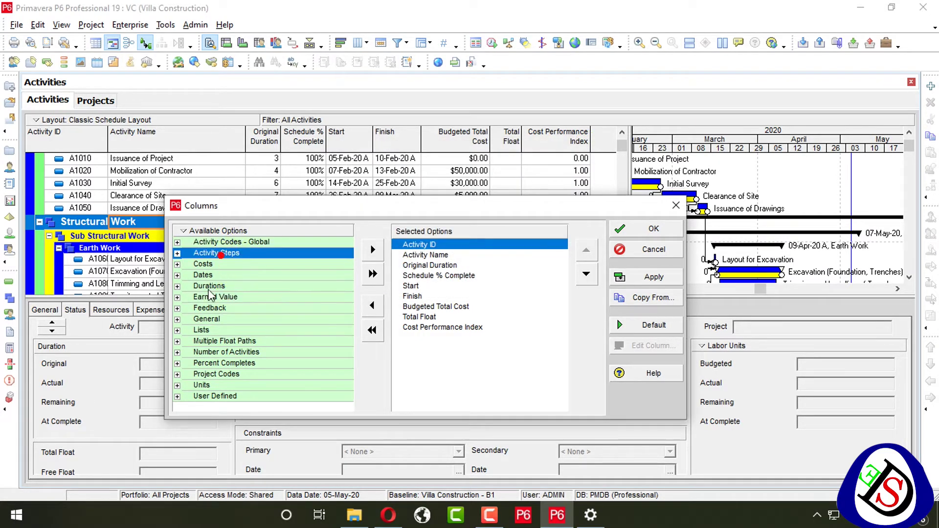
click(177, 363)
scroll(215, 357, up, 6)
click(234, 330)
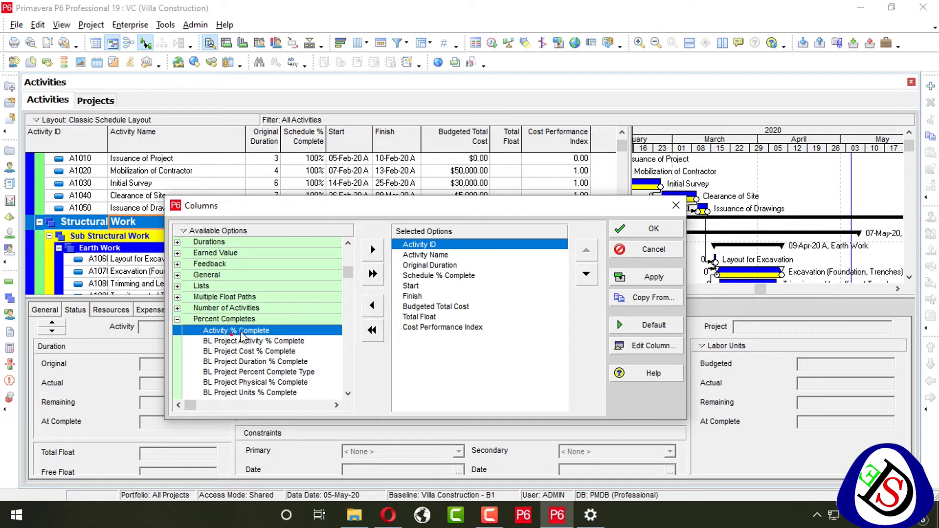
click(373, 249)
click(586, 274)
click(586, 274)
click(586, 275)
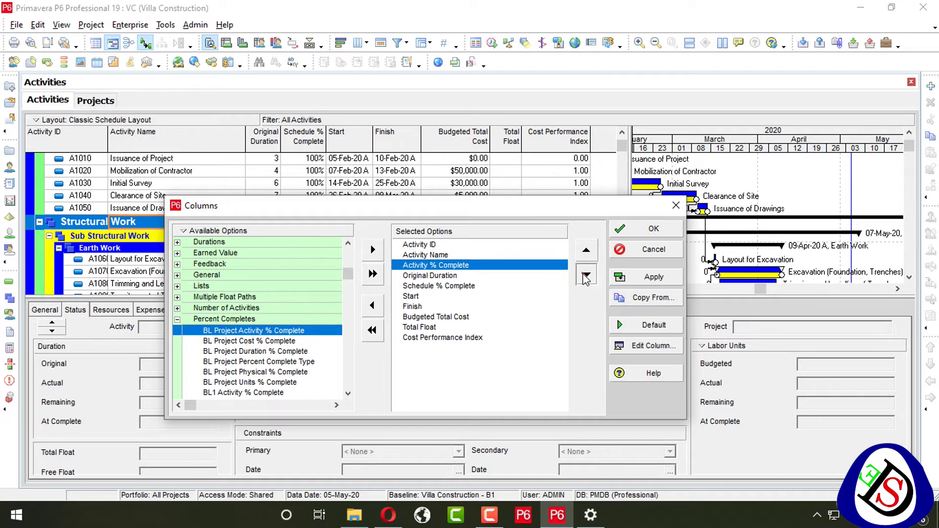
click(586, 274)
click(586, 275)
click(585, 275)
click(586, 274)
click(643, 227)
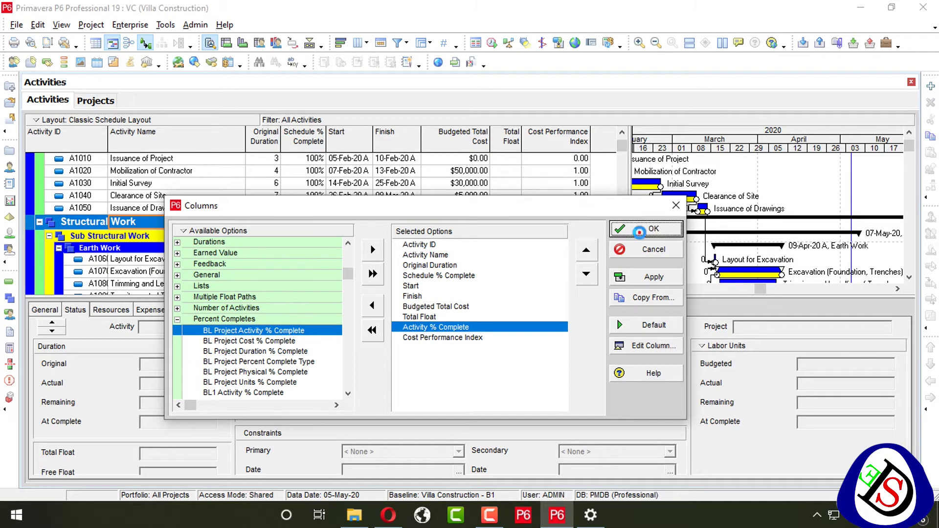
drag(627, 185, 751, 186)
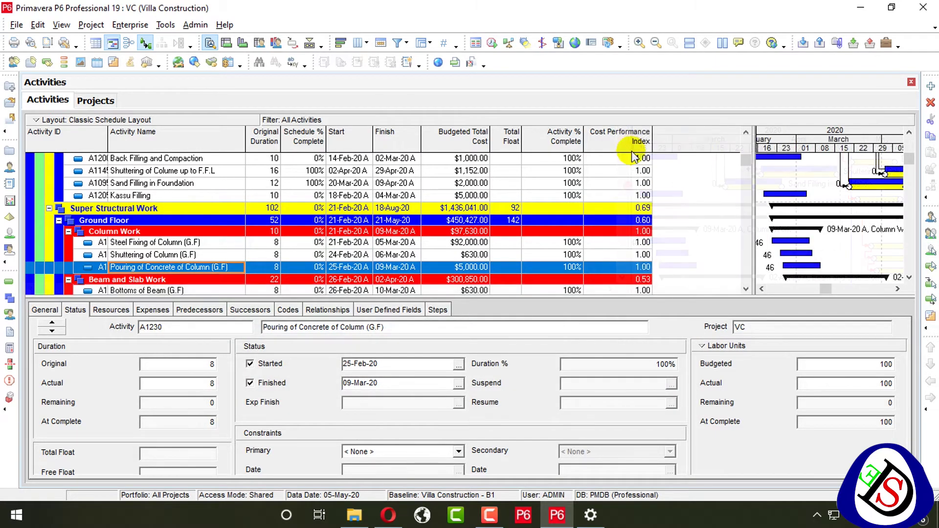
- Scroll the activity table to the top and open the Project Thresholds view
scroll(635, 148, up, 6)
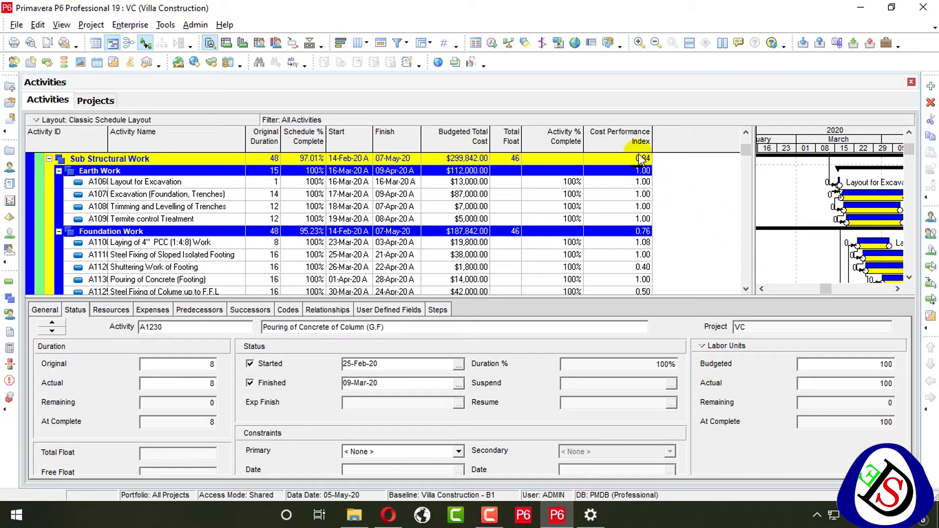
scroll(638, 157, up, 3)
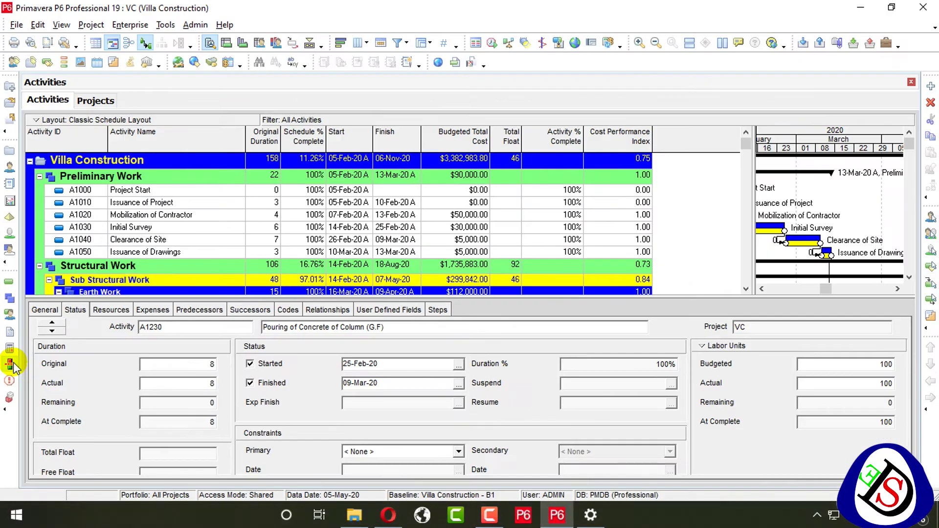
click(13, 365)
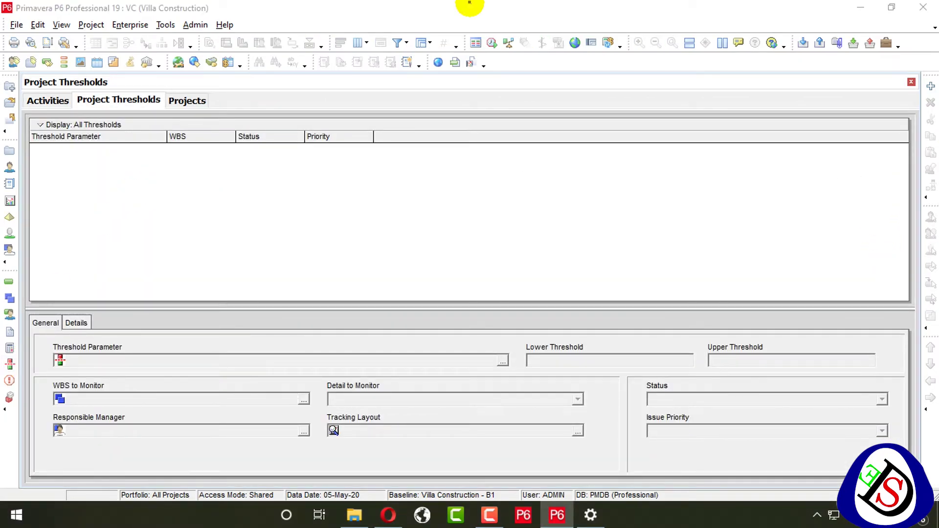
- Add a new threshold with parameter CPI - Cost Performance Index (ratio)
click(930, 86)
click(94, 152)
click(96, 153)
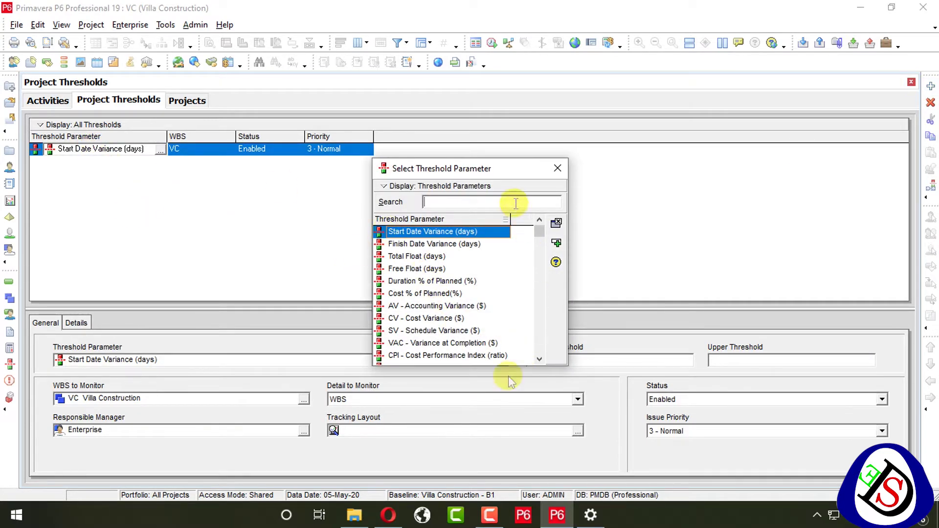
drag(514, 167, 495, 123)
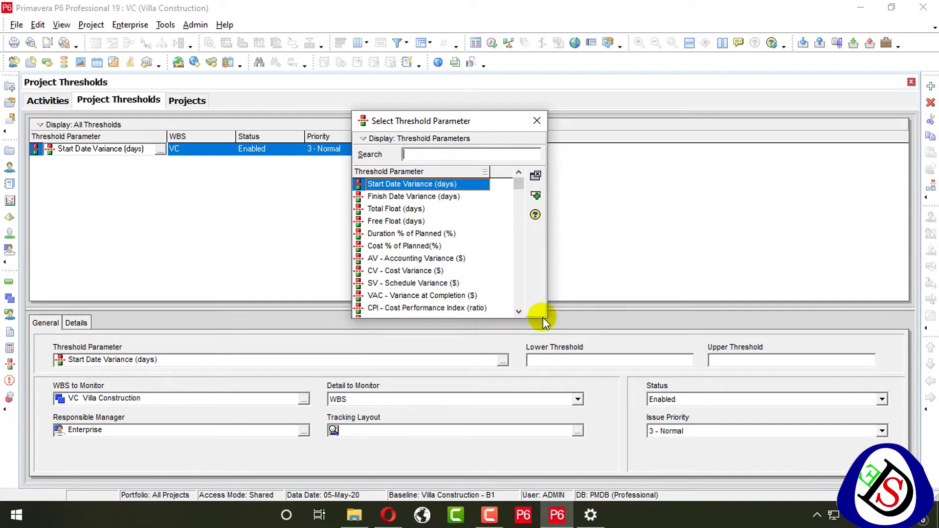
drag(529, 315, 536, 442)
double_click(477, 312)
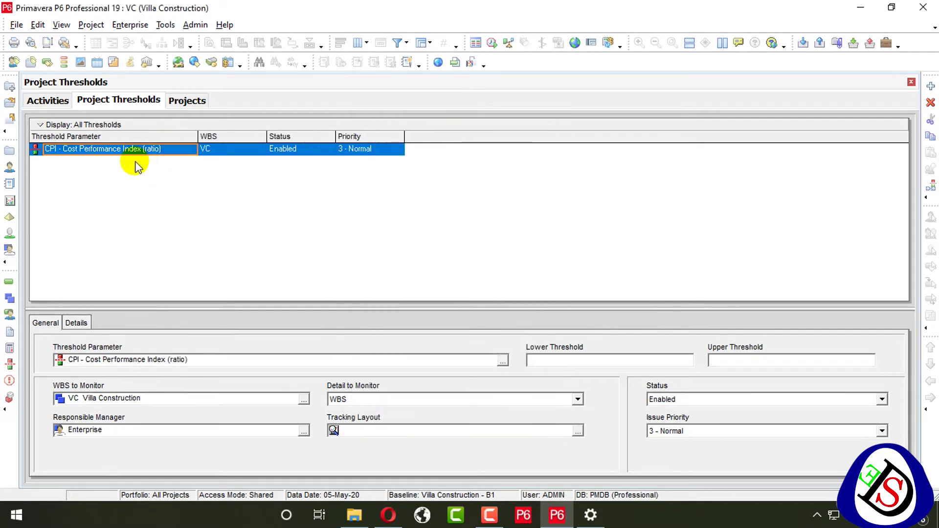
- Add Lower Threshold, Upper Threshold and Total Issues columns from the General group
right_click(437, 138)
click(482, 124)
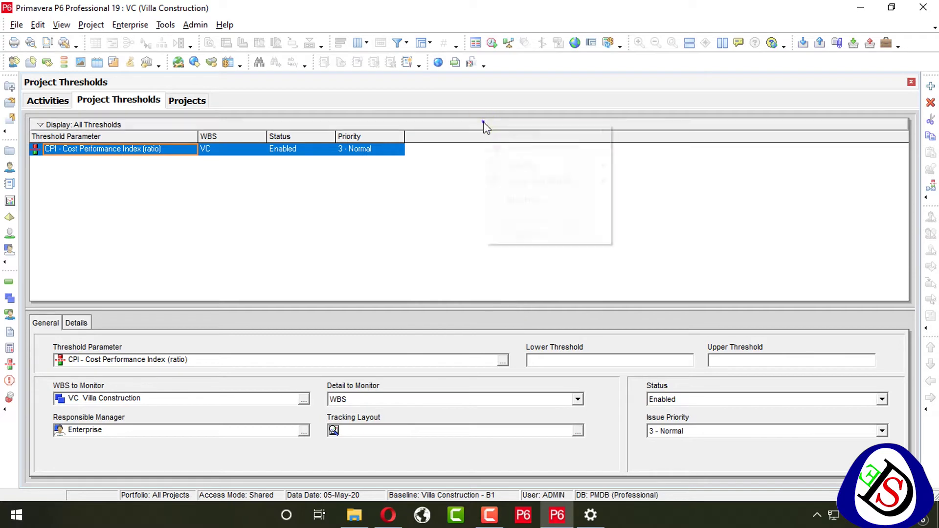
right_click(484, 123)
mouse_move(515, 132)
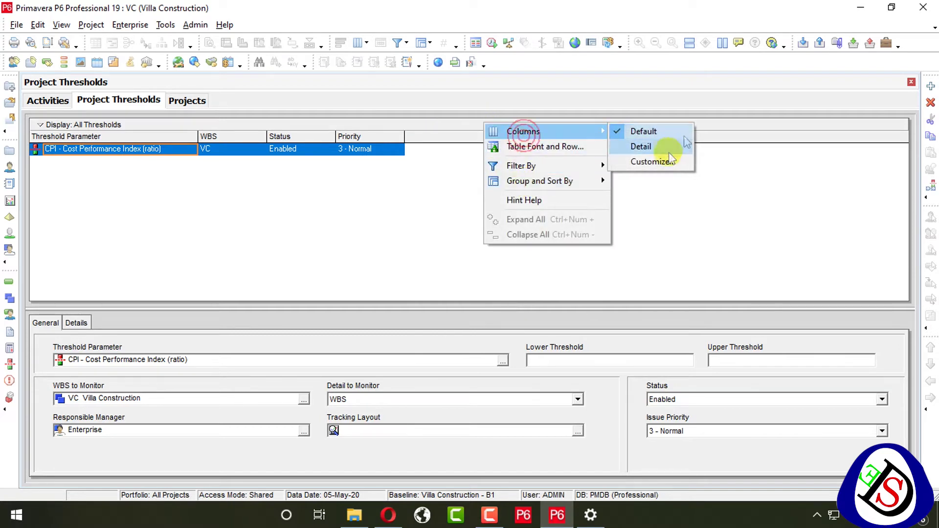
click(657, 162)
double_click(333, 197)
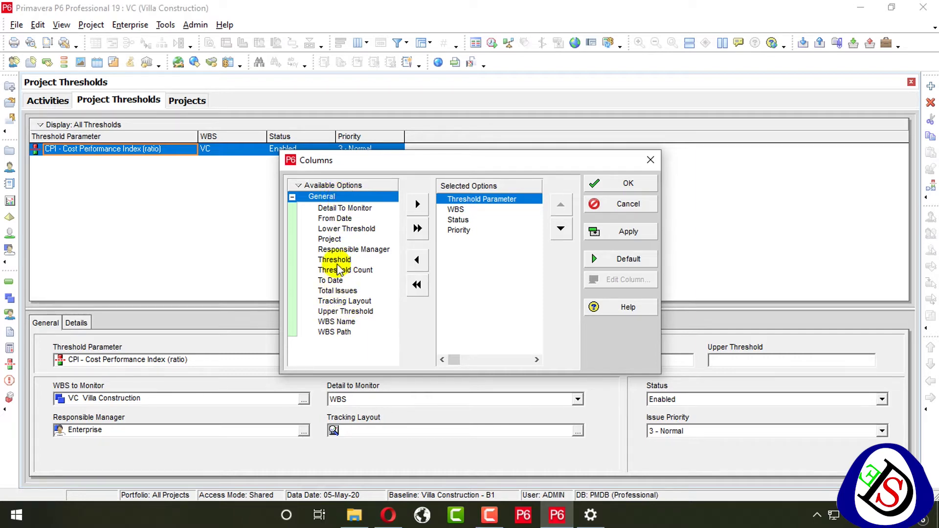
click(338, 228)
click(417, 204)
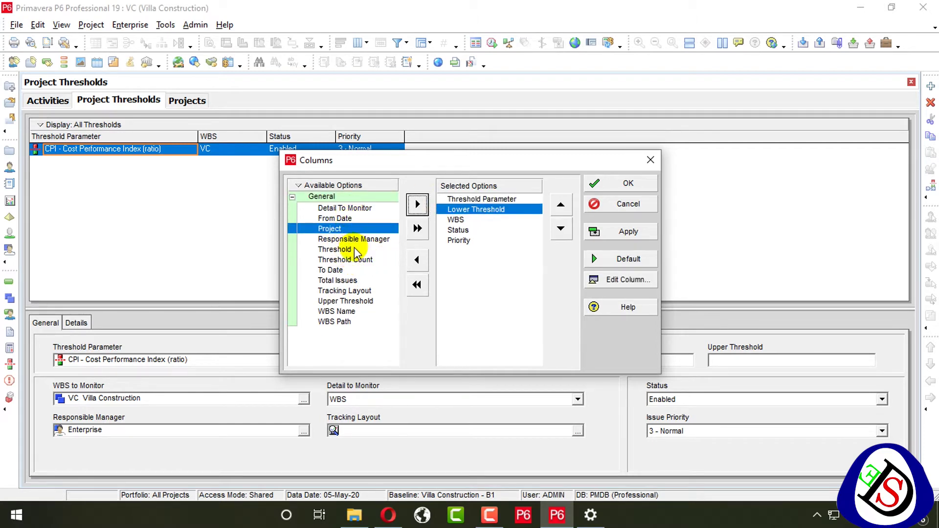
click(345, 301)
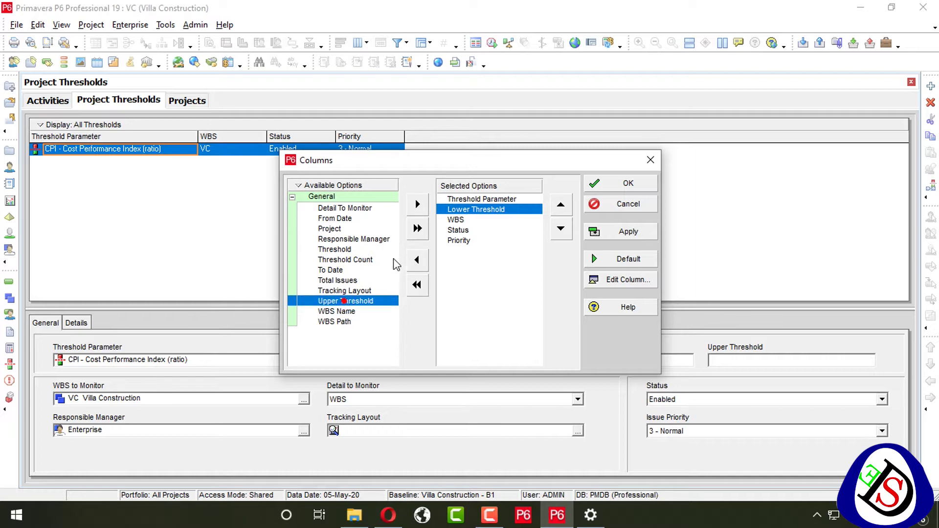
click(418, 203)
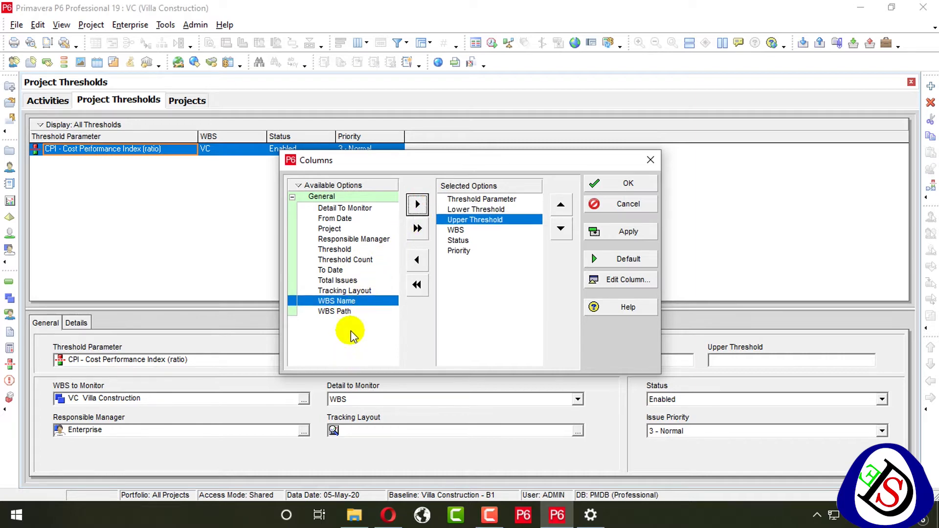
click(338, 280)
click(418, 204)
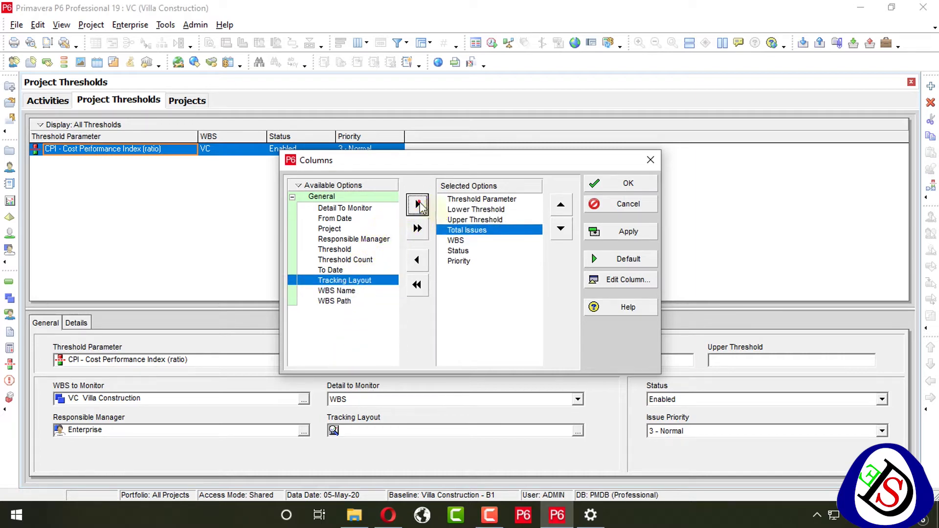
- Move WBS, Status and Priority earlier in the column order, apply, and widen columns
click(456, 240)
click(561, 204)
click(561, 205)
click(561, 205)
click(508, 250)
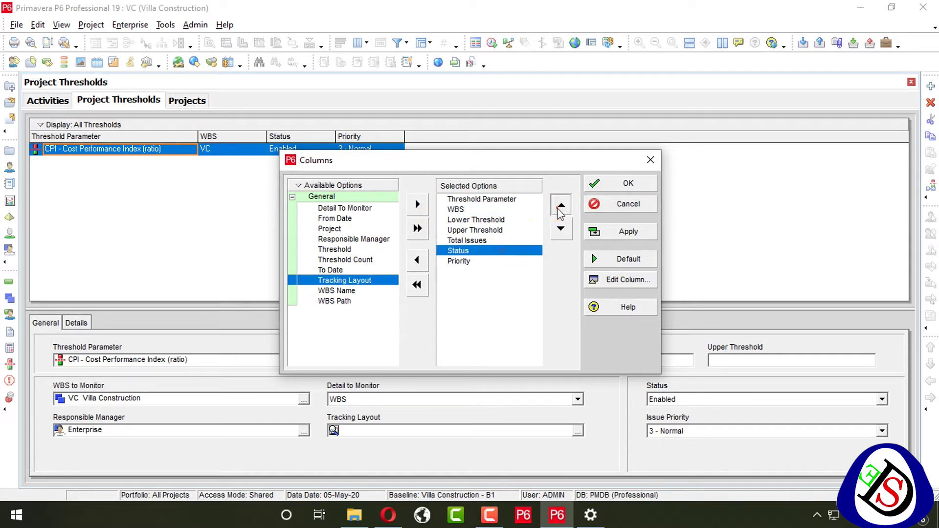
click(561, 205)
click(560, 205)
click(561, 204)
click(511, 261)
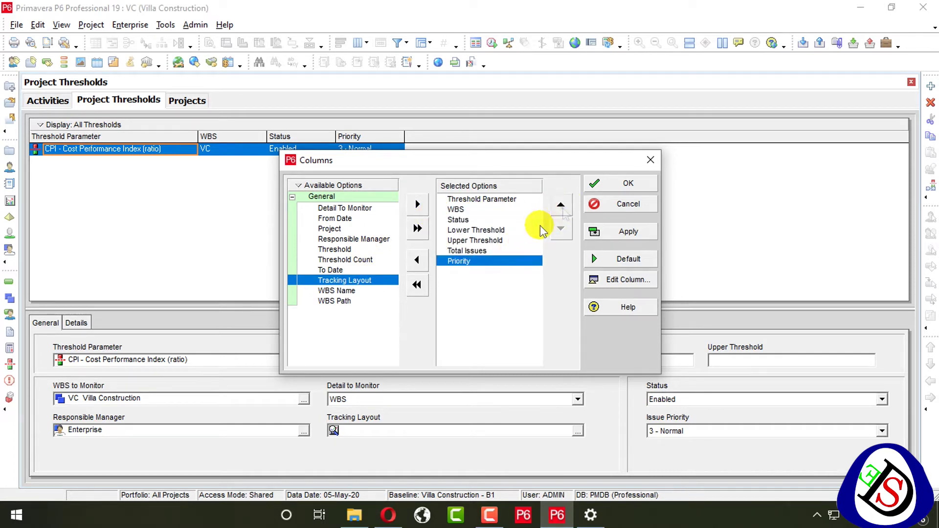
click(561, 205)
click(560, 204)
click(561, 205)
click(628, 183)
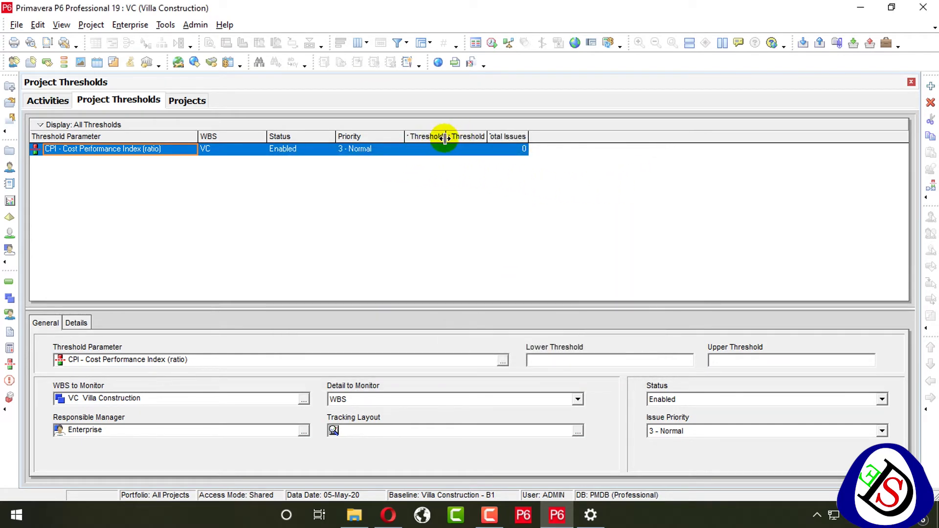
drag(466, 139, 467, 138)
click(503, 149)
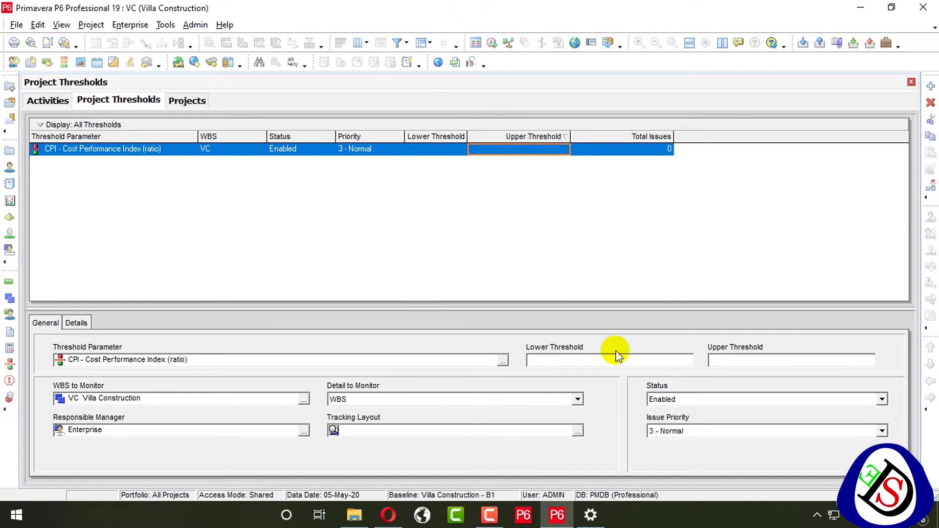
- Keep the threshold's status Enabled and VC as the monitored WBS
click(300, 154)
click(301, 156)
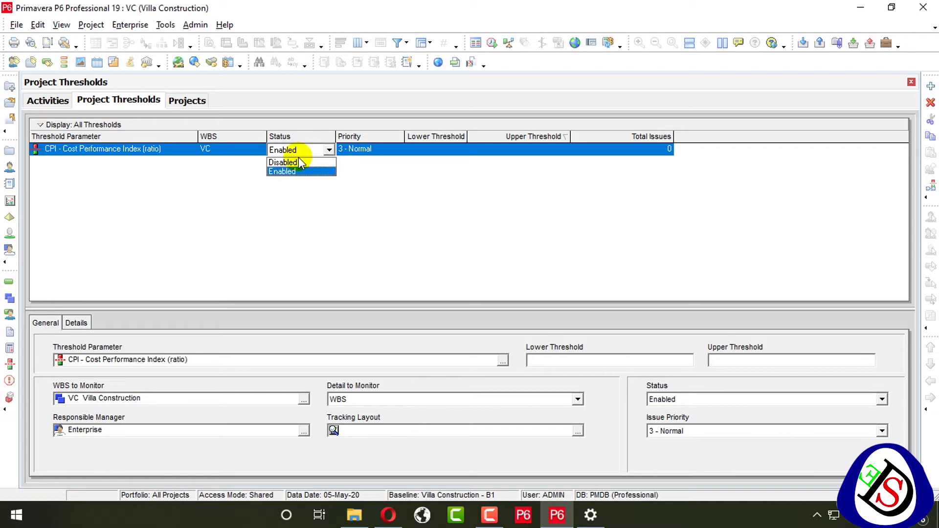
click(311, 164)
double_click(239, 152)
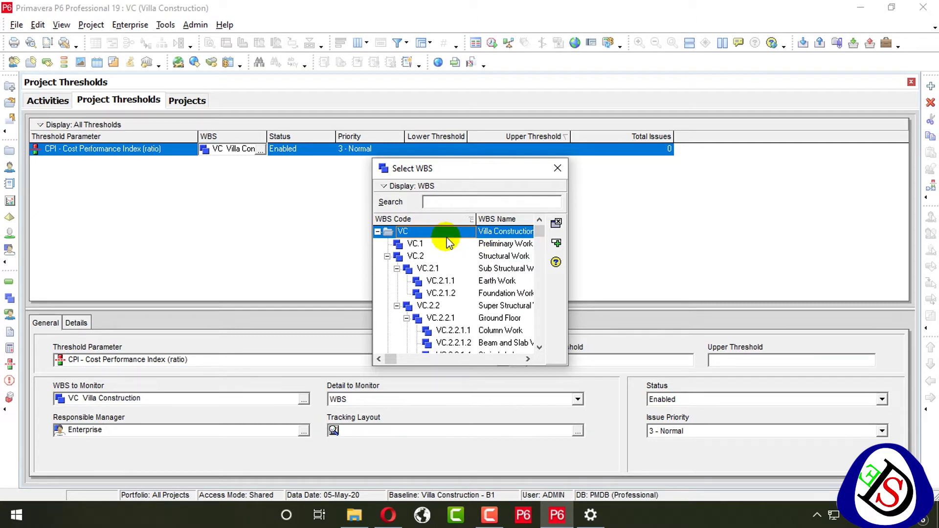
click(557, 224)
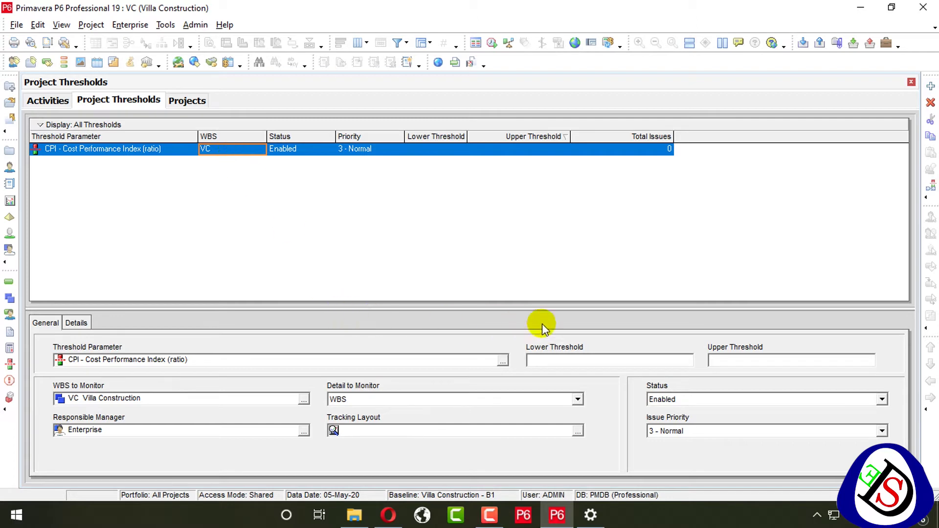
- Enter 0.9 as the Lower Threshold and 2.8 as the Upper Threshold
click(595, 363)
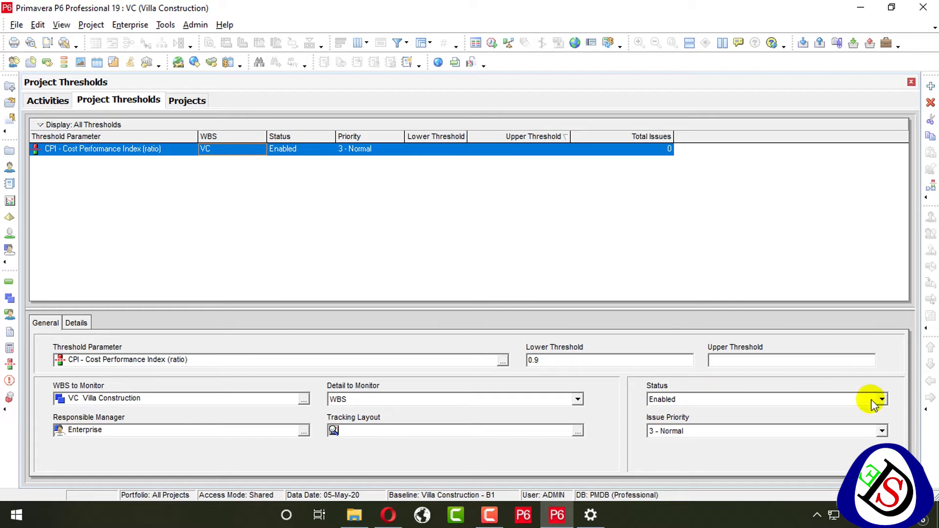
click(847, 362)
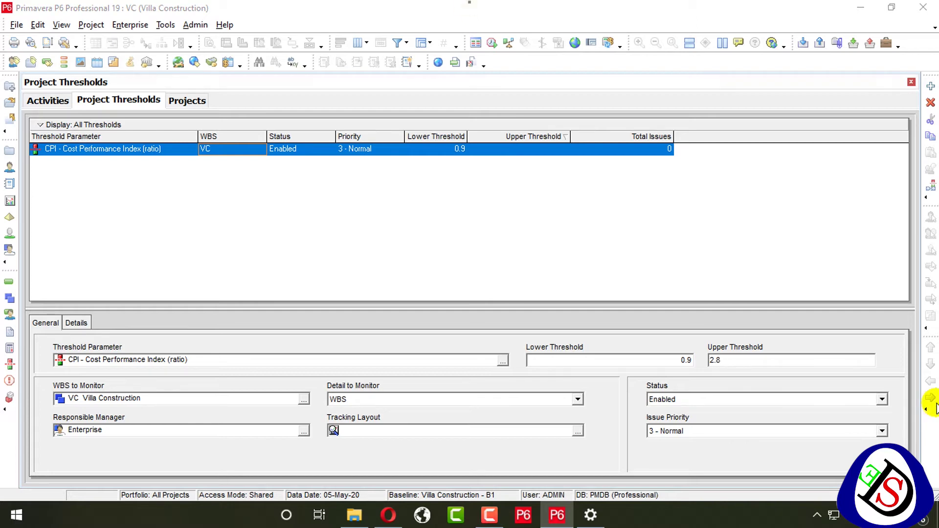
click(303, 399)
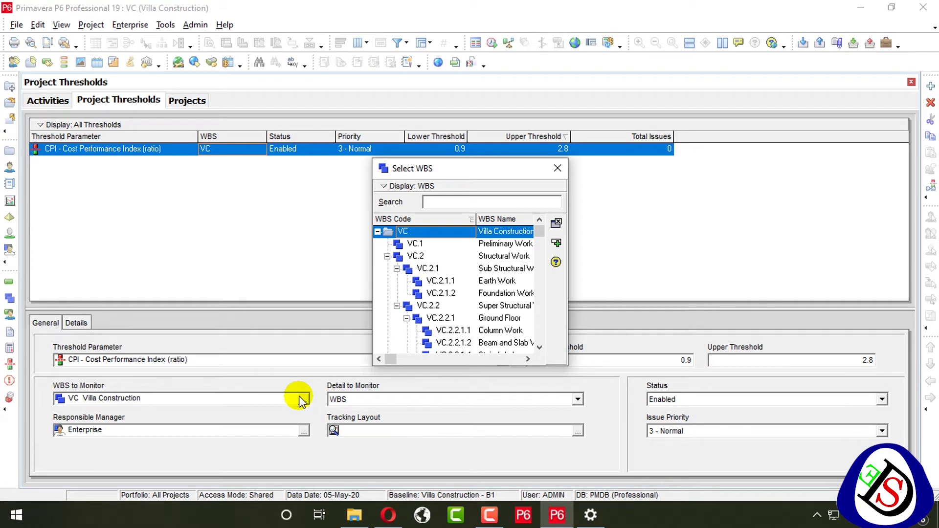
click(556, 165)
click(495, 400)
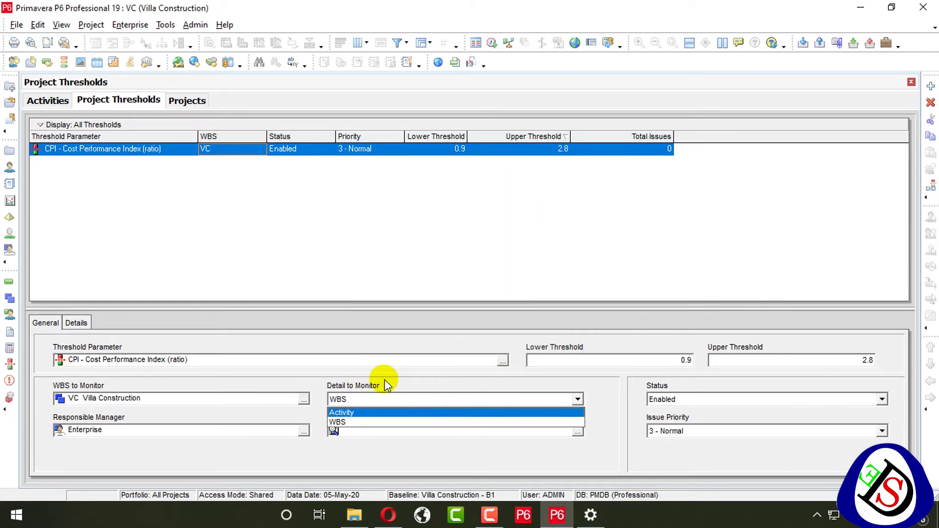
- Set Detail to Monitor to Activity, leaving the tracking layout empty
click(383, 415)
click(386, 401)
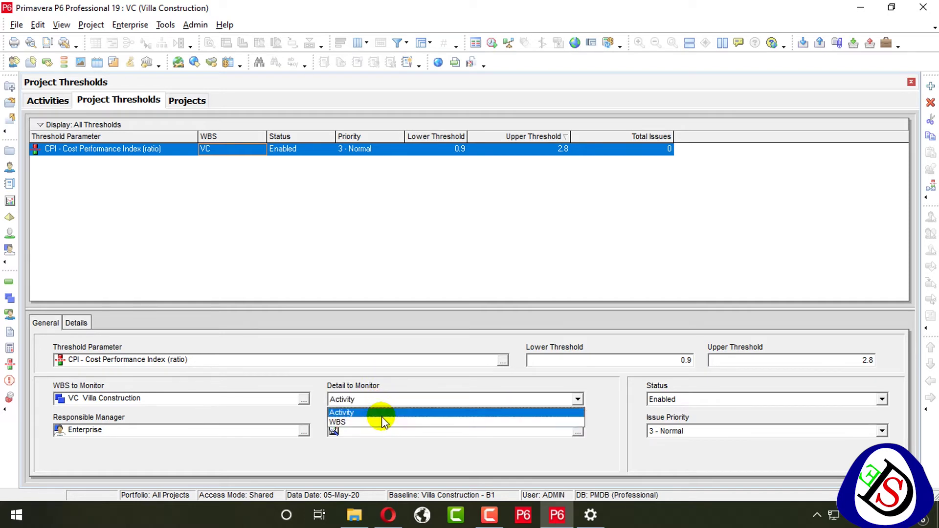
click(379, 413)
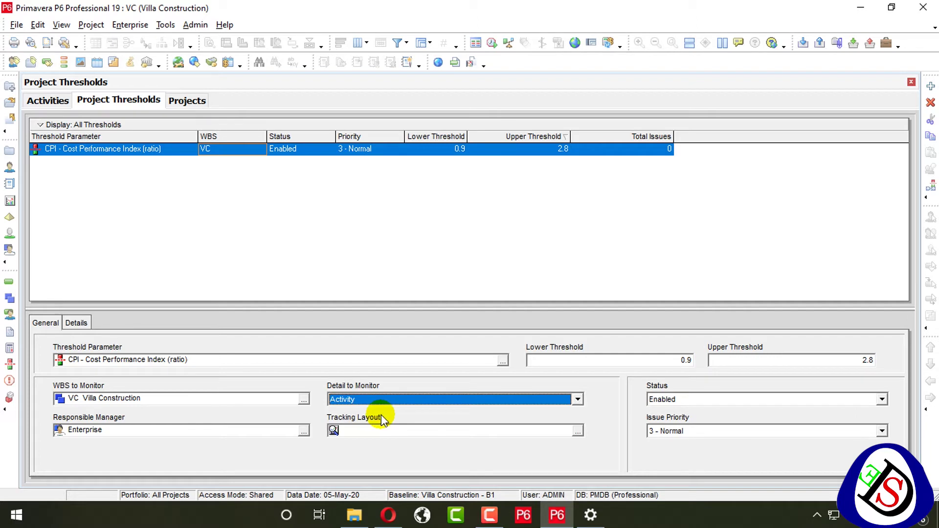
click(578, 430)
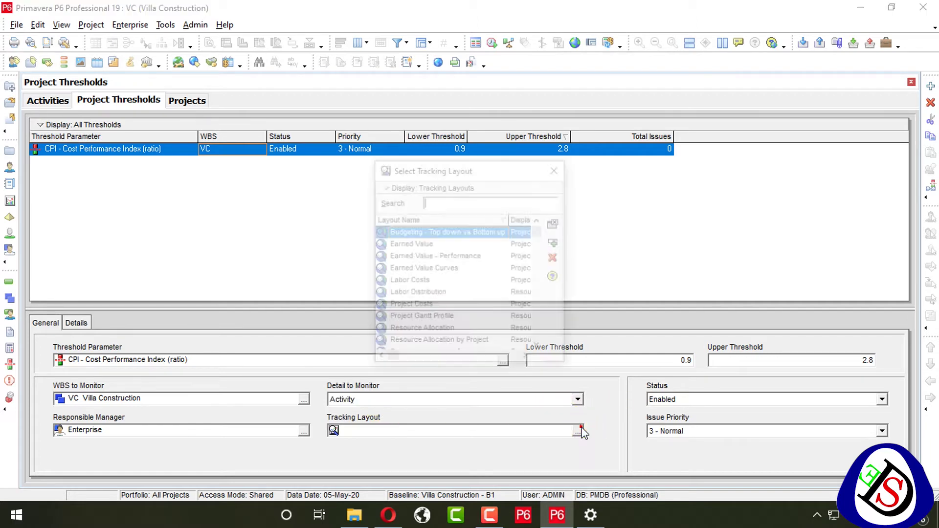
click(557, 170)
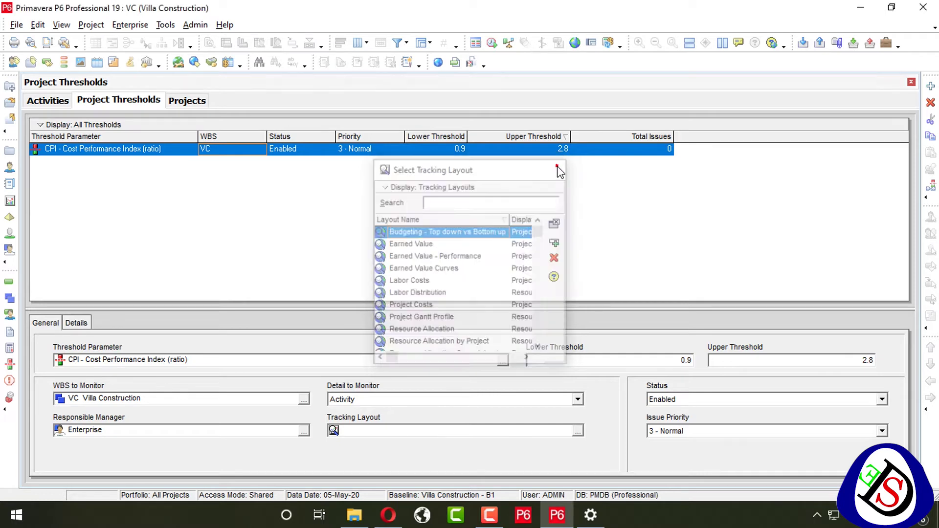
- Set the threshold's Issue Priority to 1 - Top
click(761, 432)
click(740, 445)
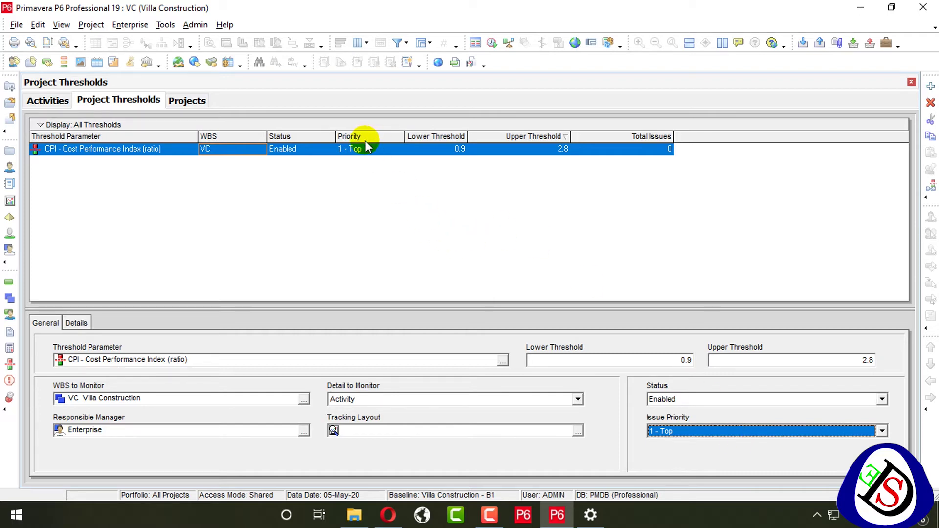
click(696, 430)
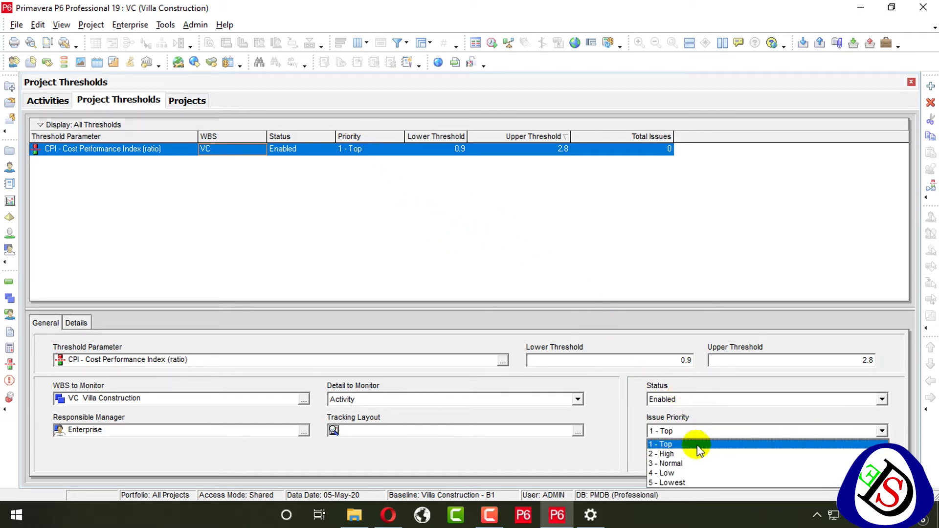
click(696, 445)
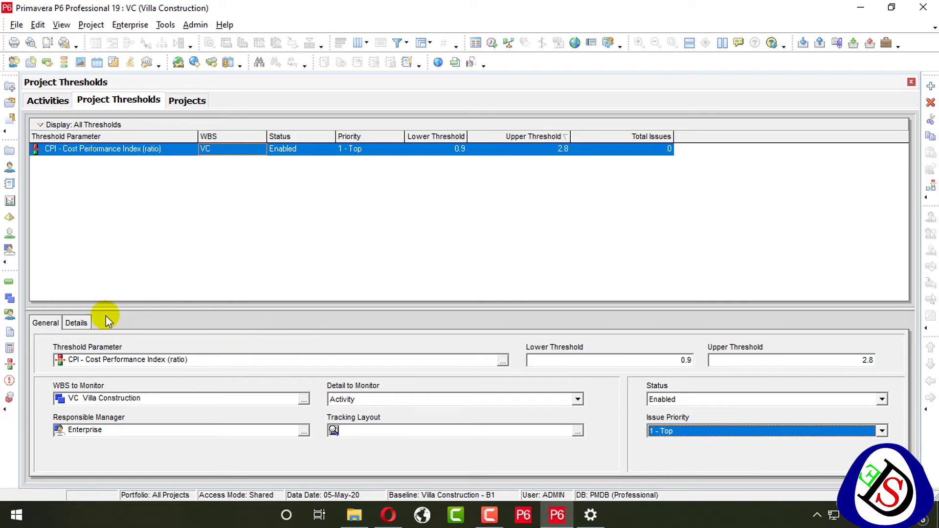
- Show the CPI threshold's Details, review activity CPI values, then return to Project Thresholds
click(78, 322)
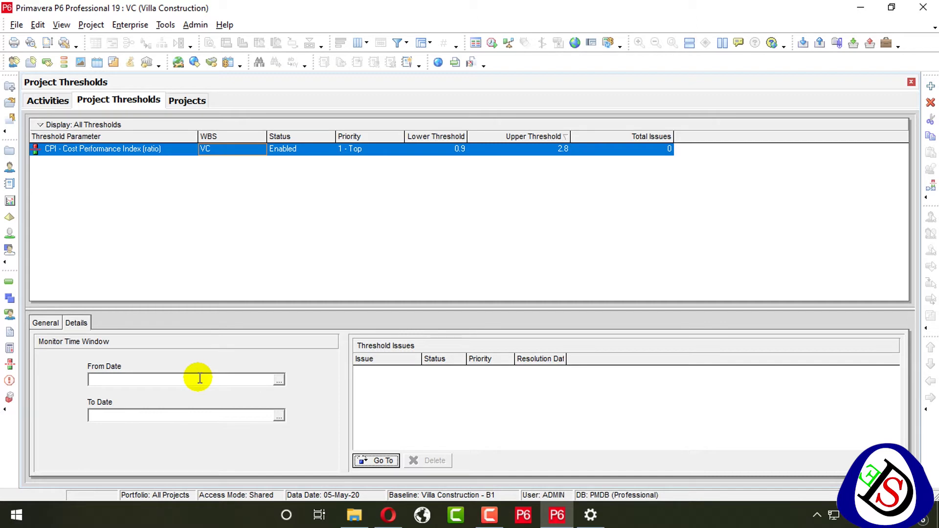
click(67, 99)
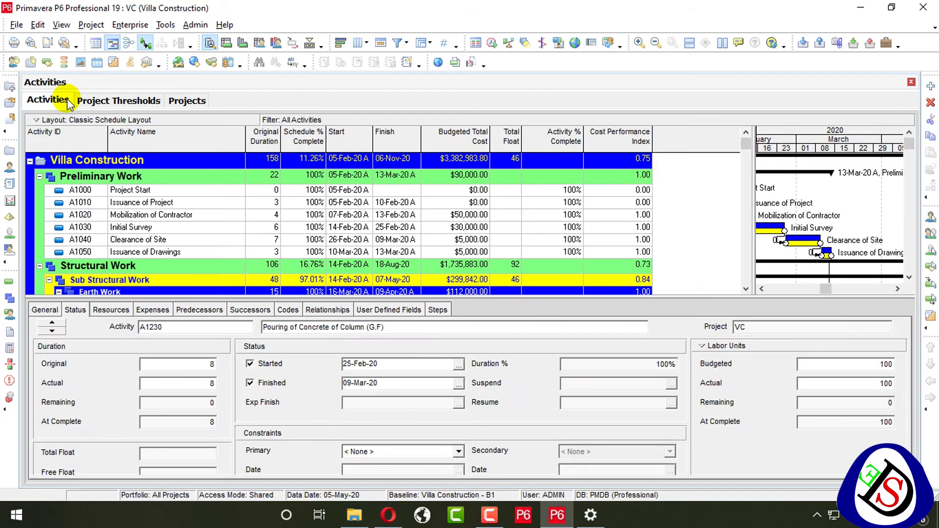
scroll(168, 209, down, 2)
scroll(168, 204, down, 15)
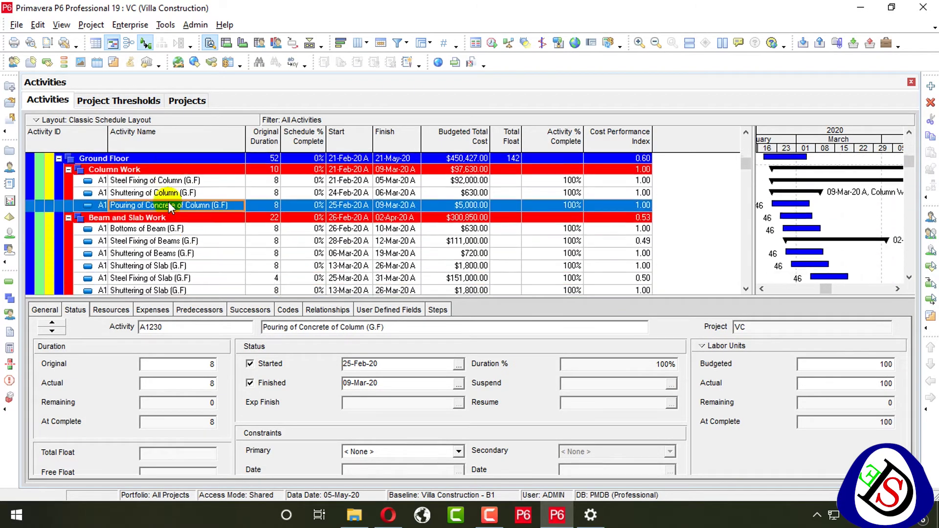
scroll(168, 205, up, 3)
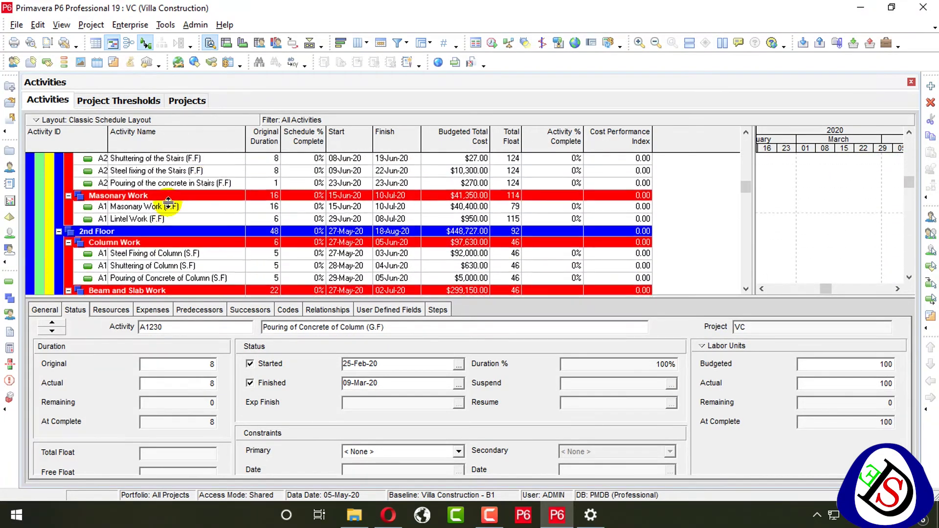
scroll(170, 204, down, 6)
click(155, 103)
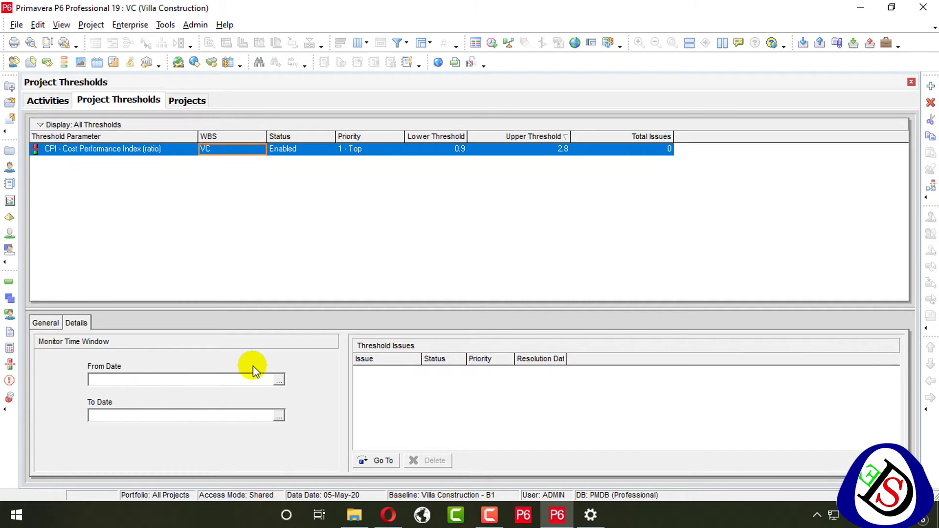
- Set the monitor window from PS to DD and open the Project Issues view
click(279, 379)
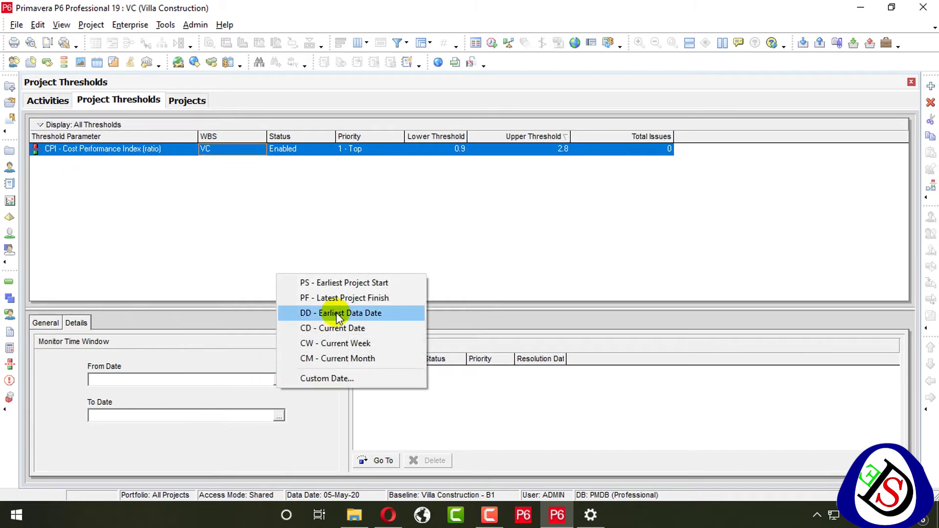
click(356, 288)
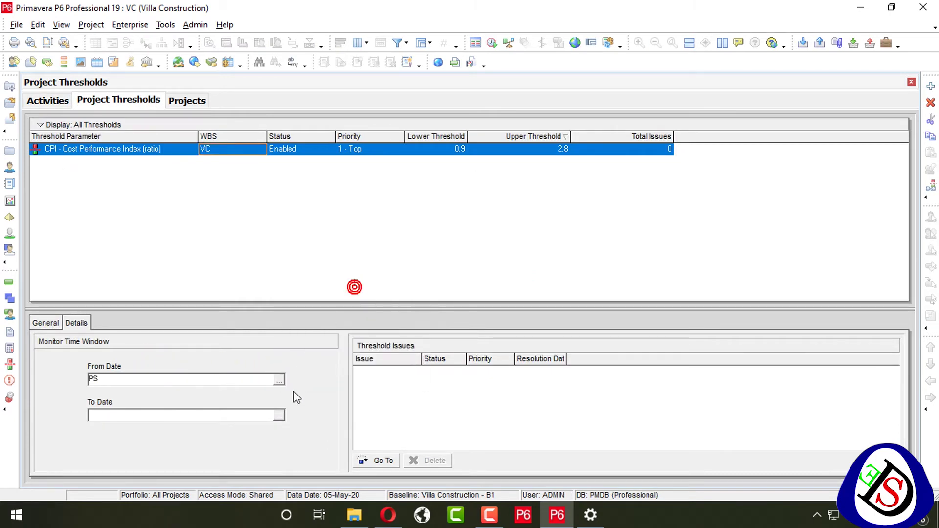
click(279, 416)
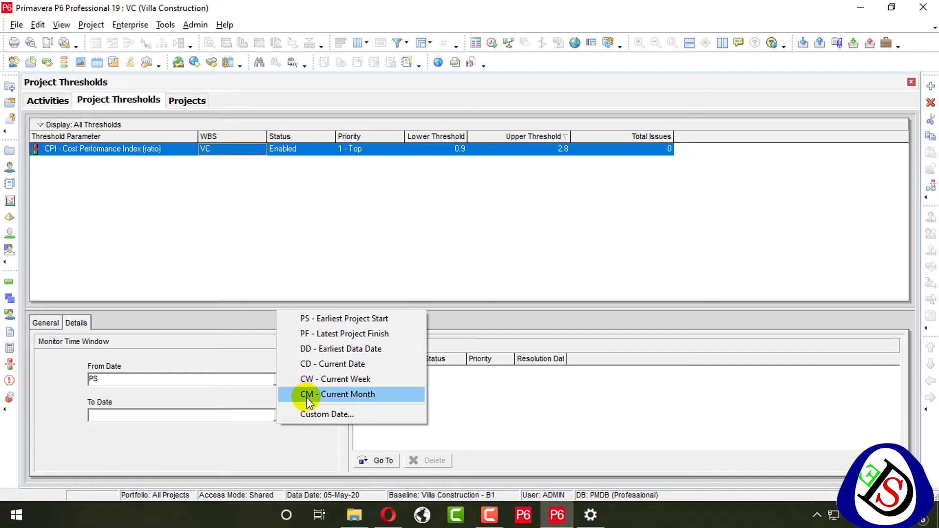
click(357, 350)
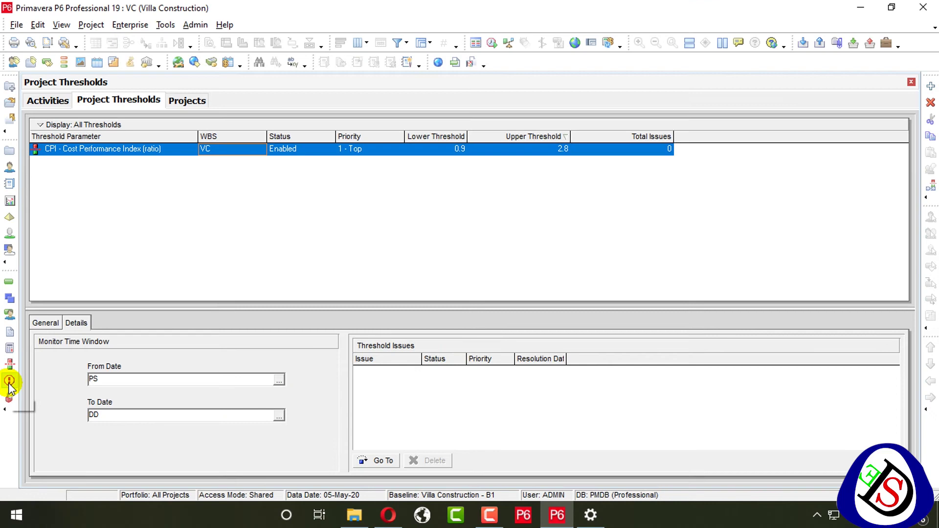
click(9, 382)
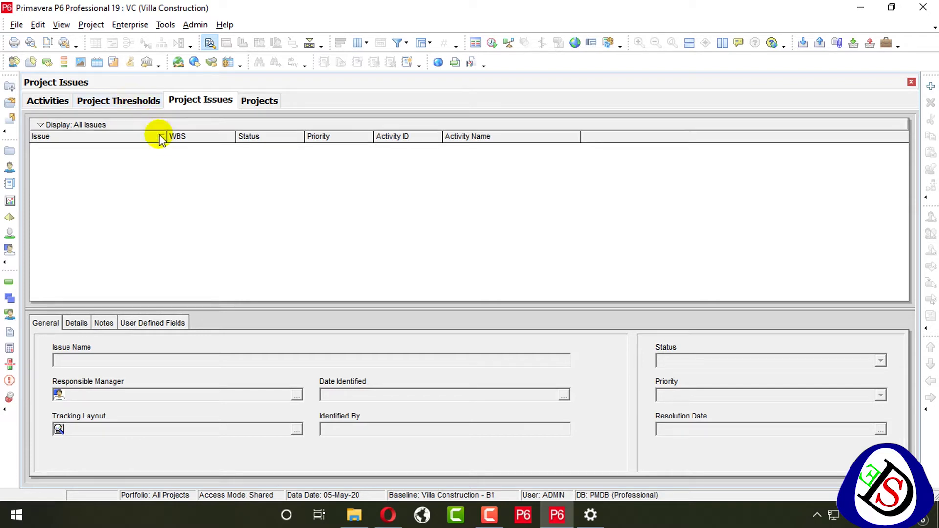
click(138, 99)
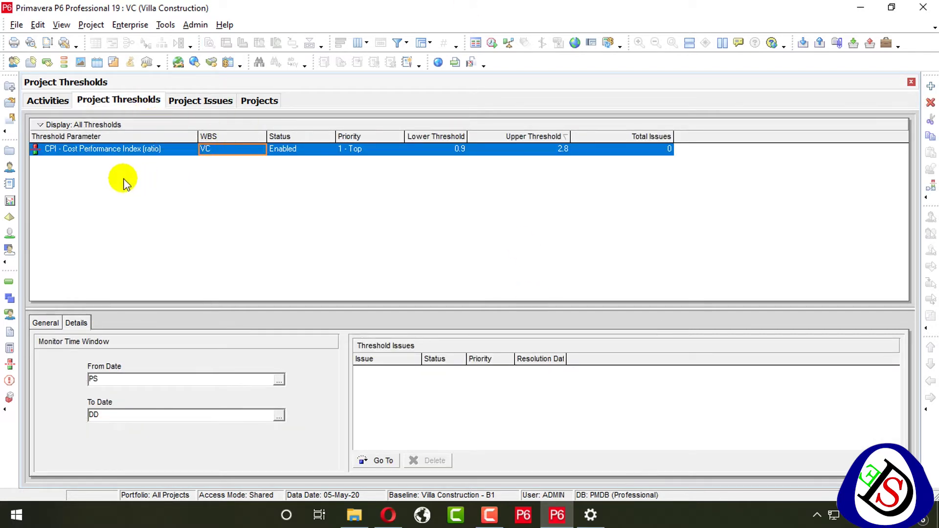
- Add a new threshold with parameter Total Float (days) at 2 - High priority
click(931, 86)
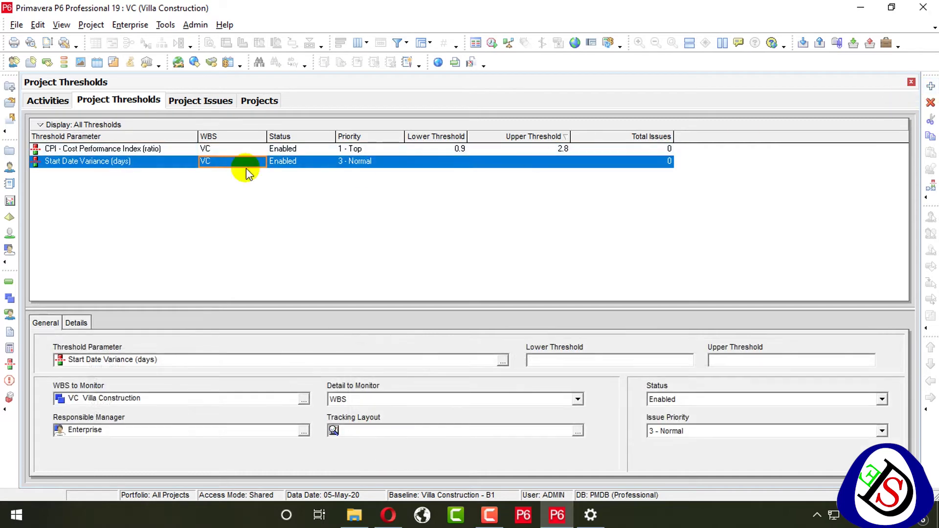
click(125, 150)
click(125, 163)
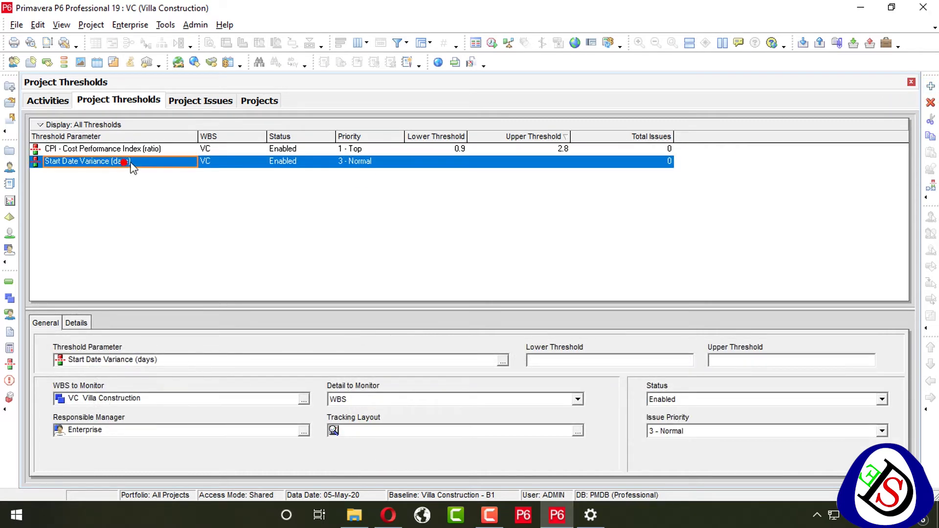
click(150, 150)
double_click(150, 162)
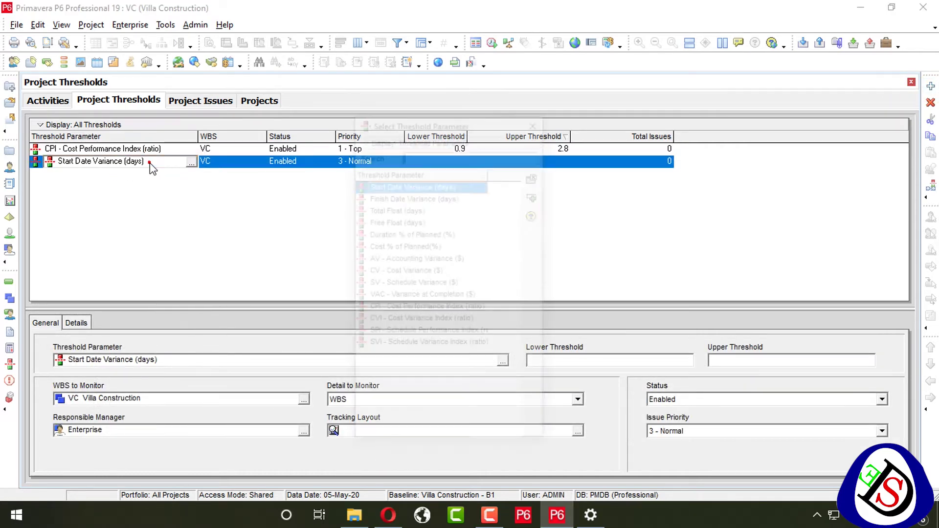
click(420, 209)
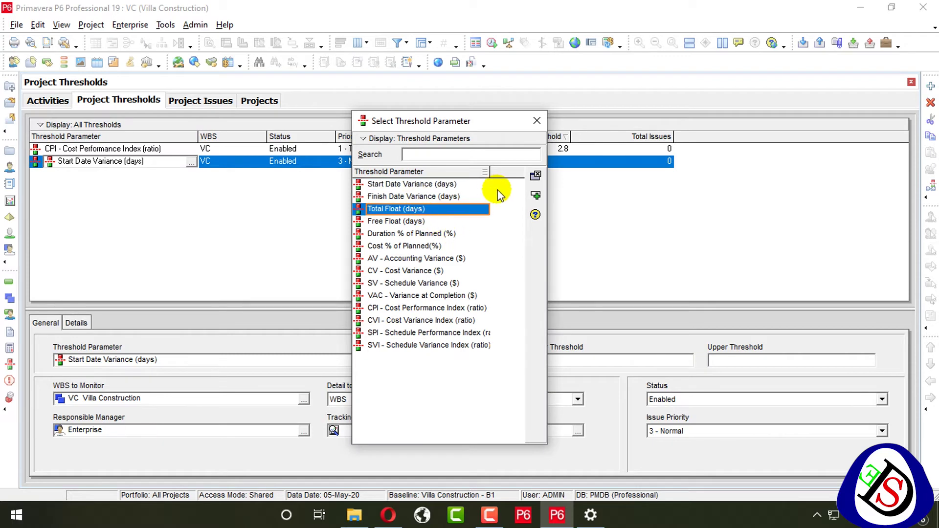
click(536, 195)
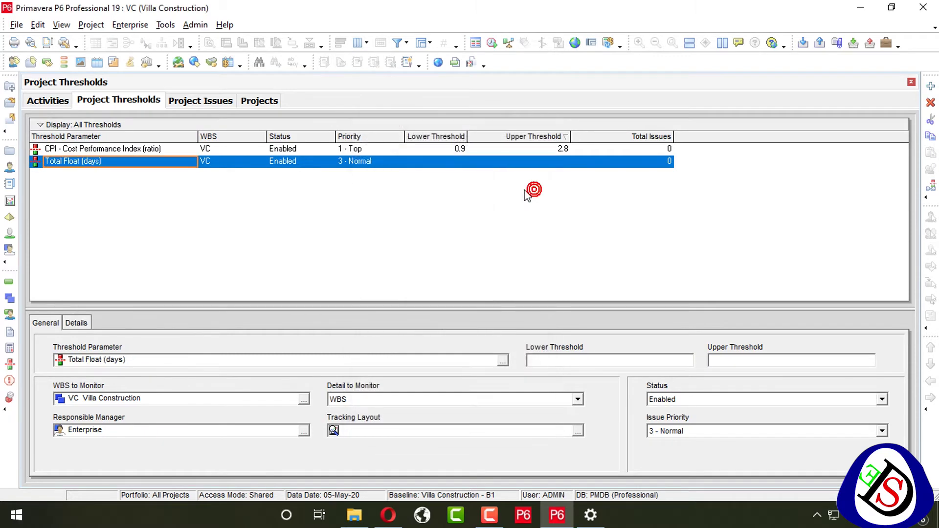
click(360, 161)
click(367, 180)
- Set the Total Float threshold's lower limit to 10 and upper limit to 30
click(454, 161)
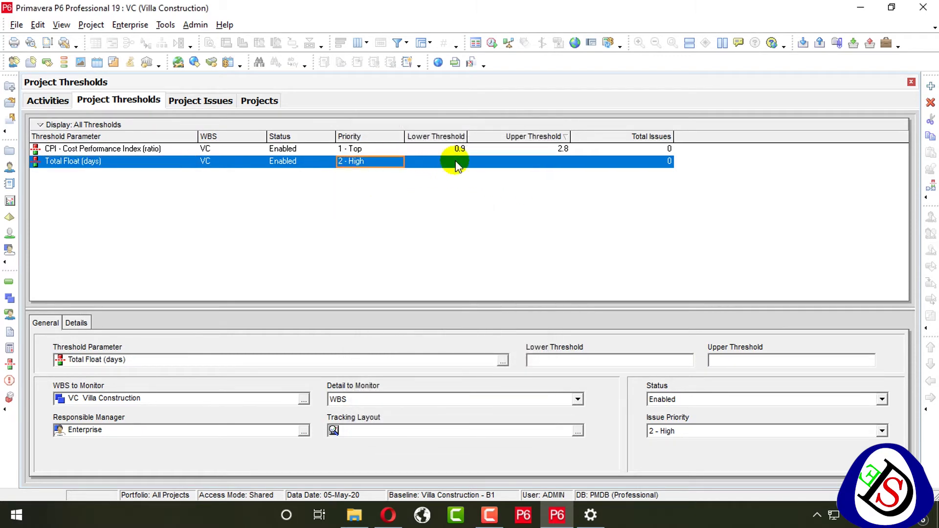
click(457, 161)
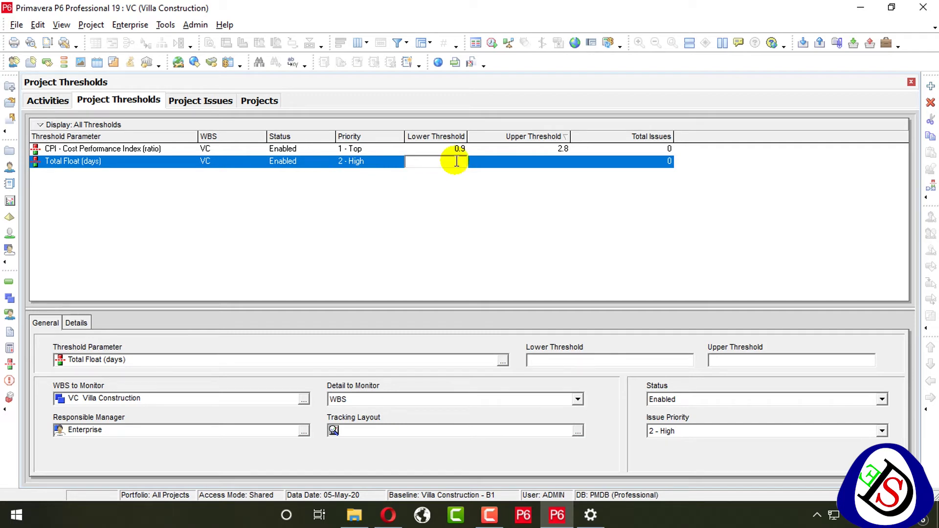
text(30)
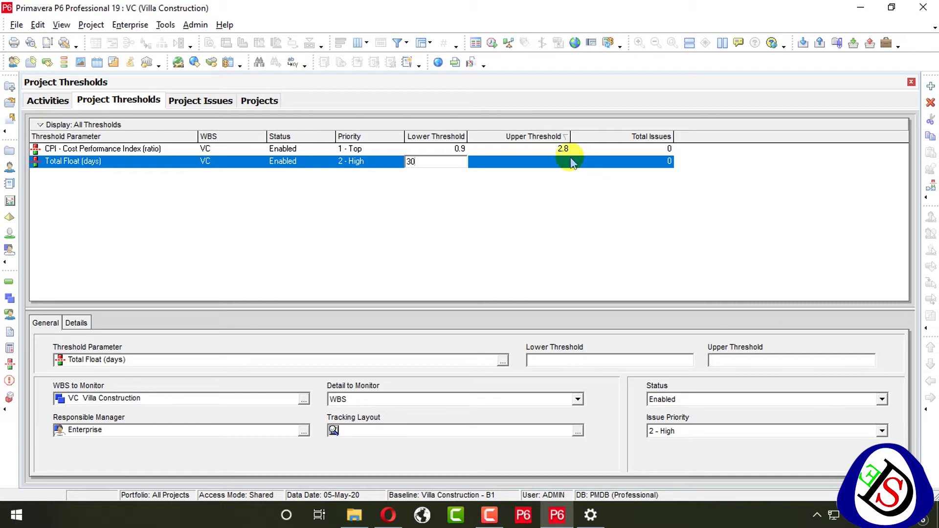
click(496, 162)
click(500, 162)
text(60)
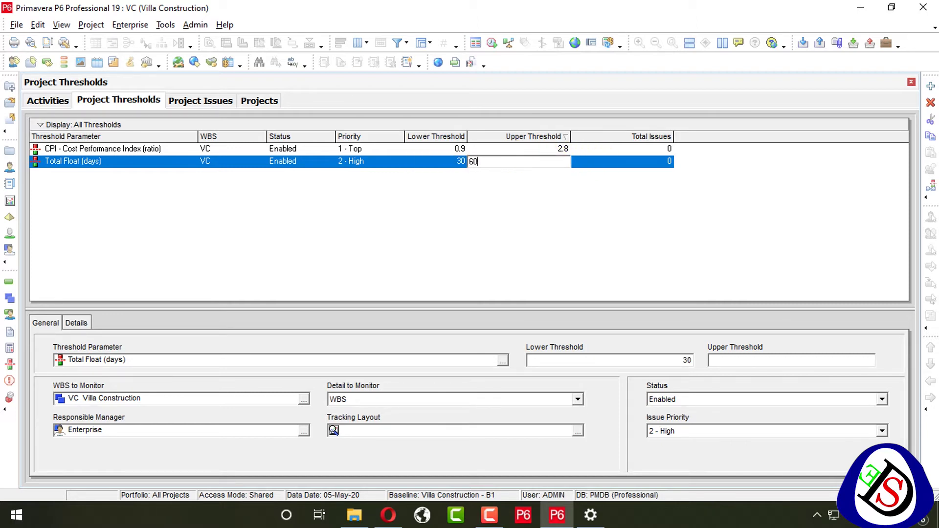
click(463, 163)
click(463, 164)
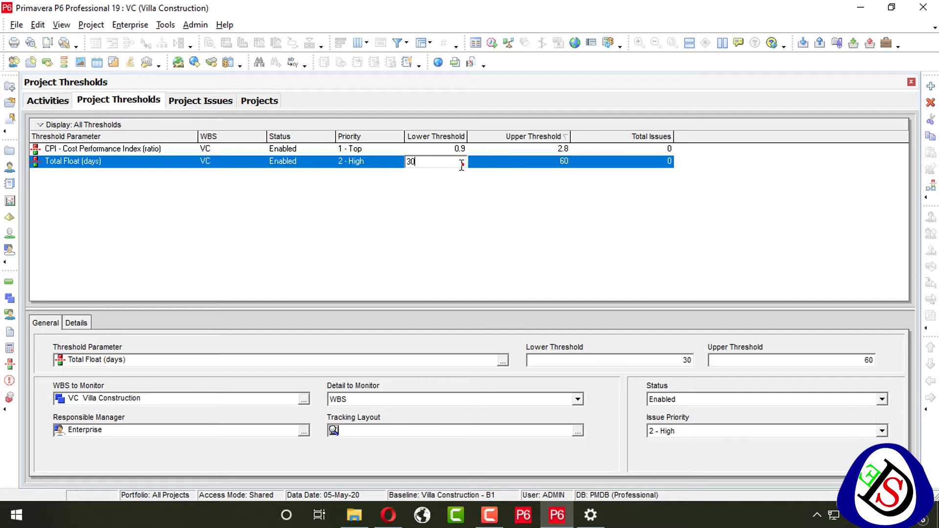
text(10)
key(Tab)
text(30)
key(Return)
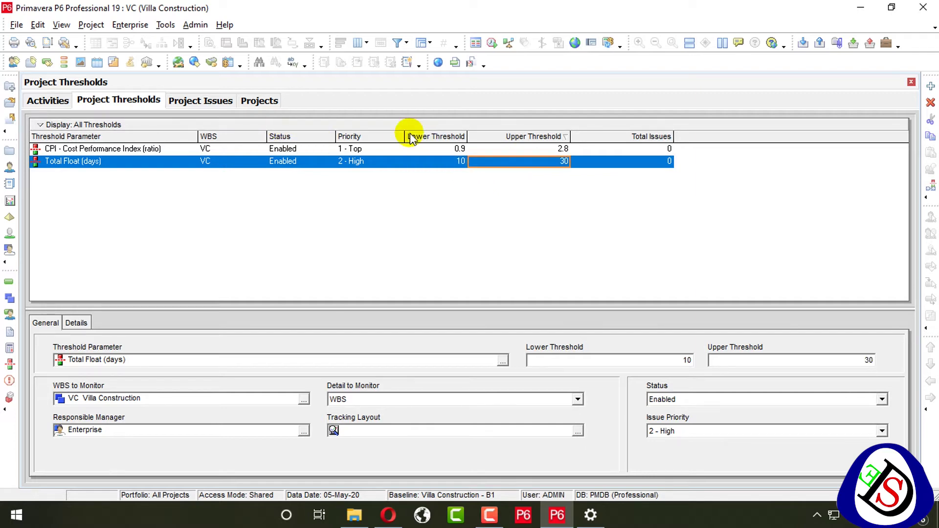
click(141, 26)
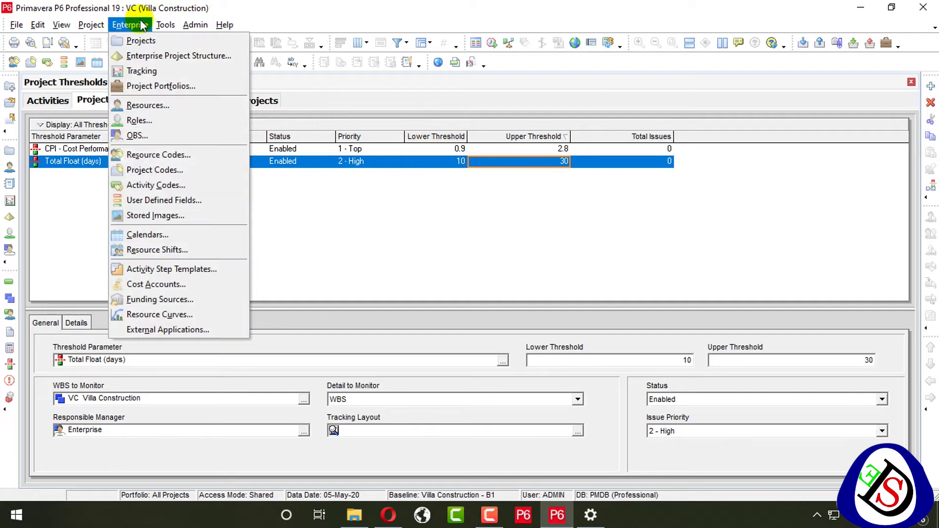
mouse_move(165, 25)
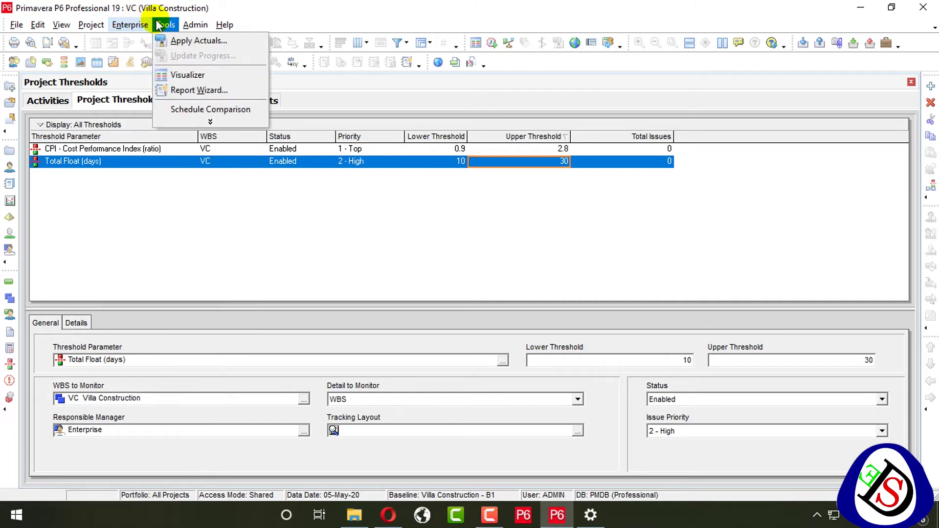
click(209, 122)
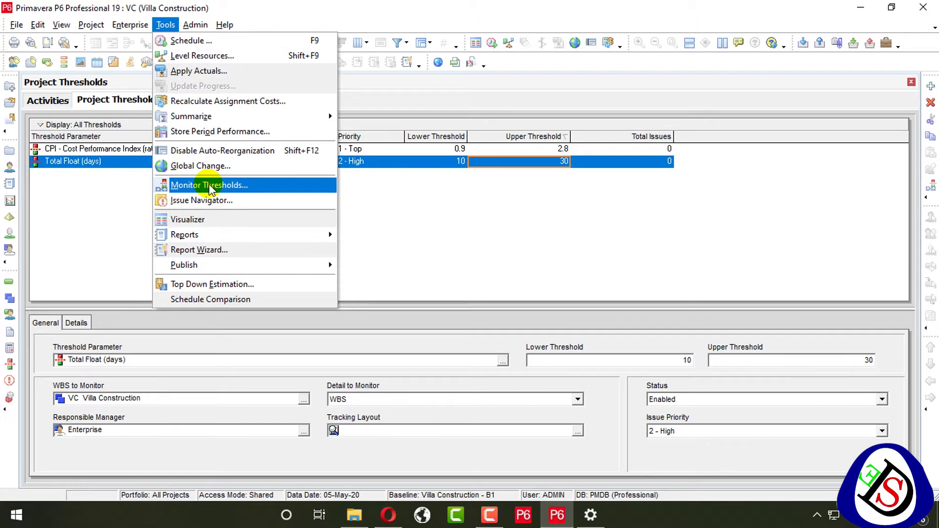
click(931, 187)
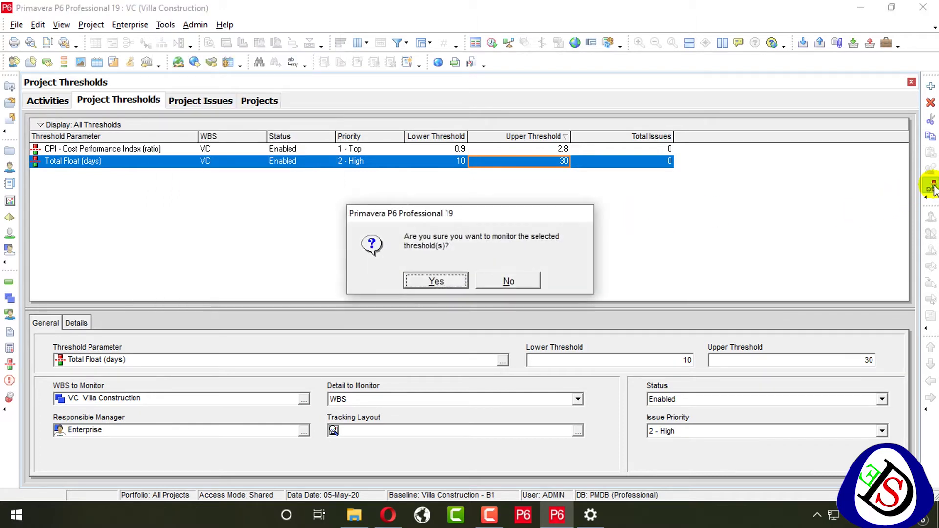
click(529, 276)
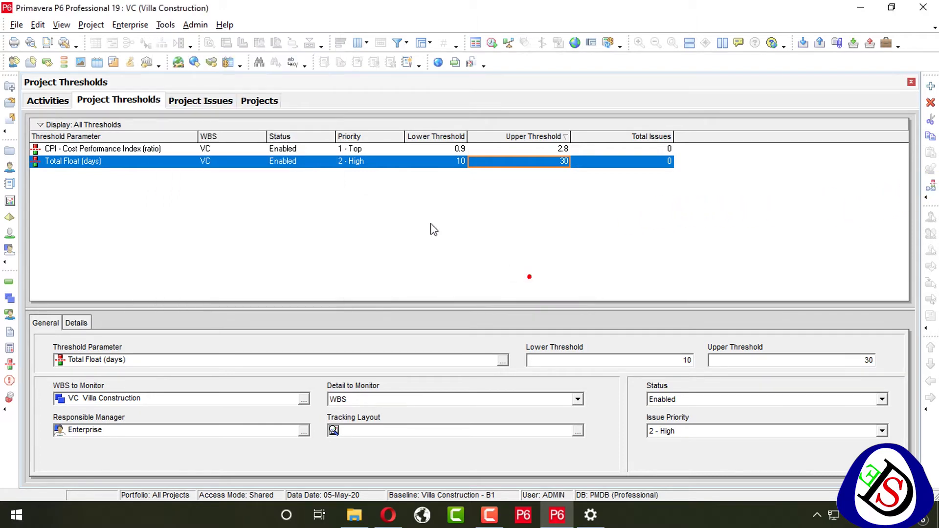
click(165, 25)
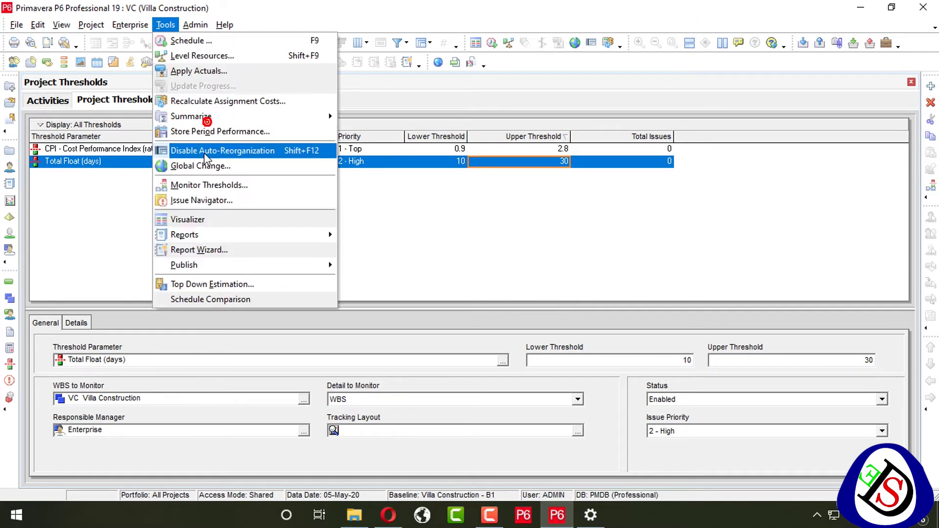
click(212, 185)
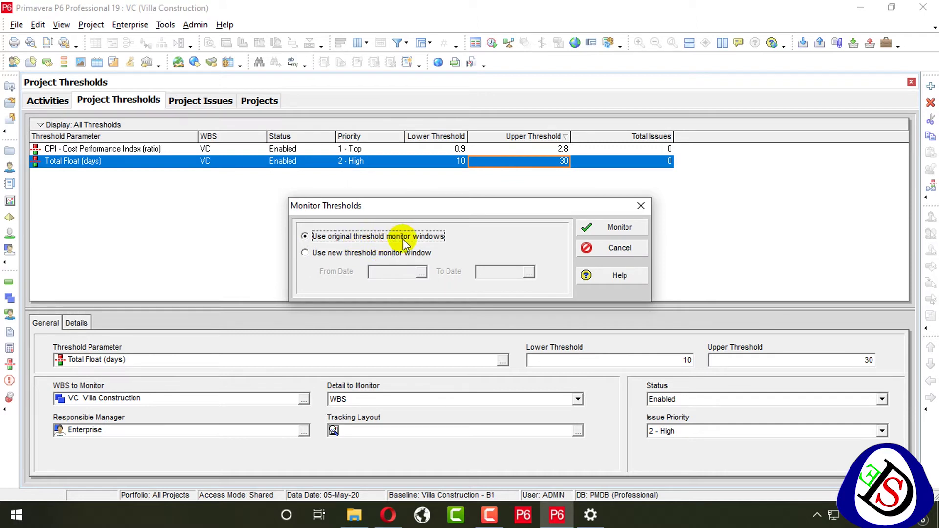
click(393, 251)
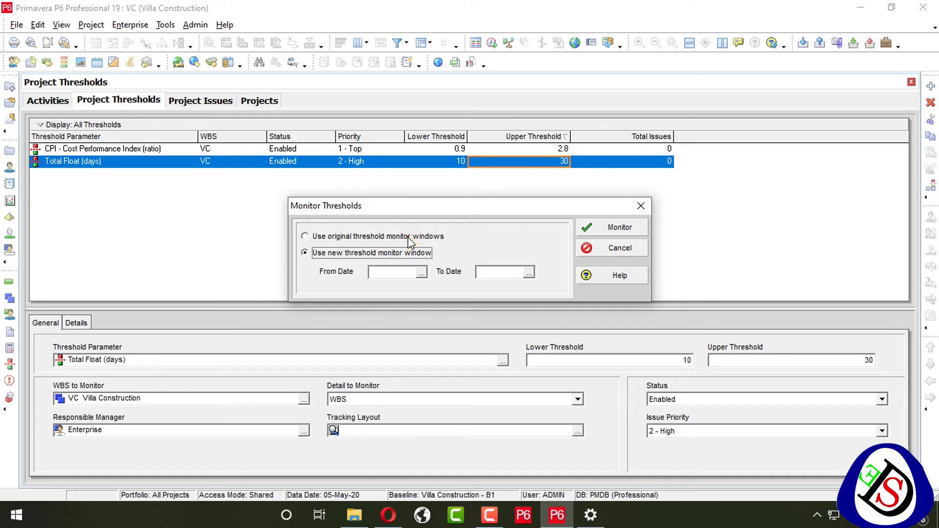
click(421, 274)
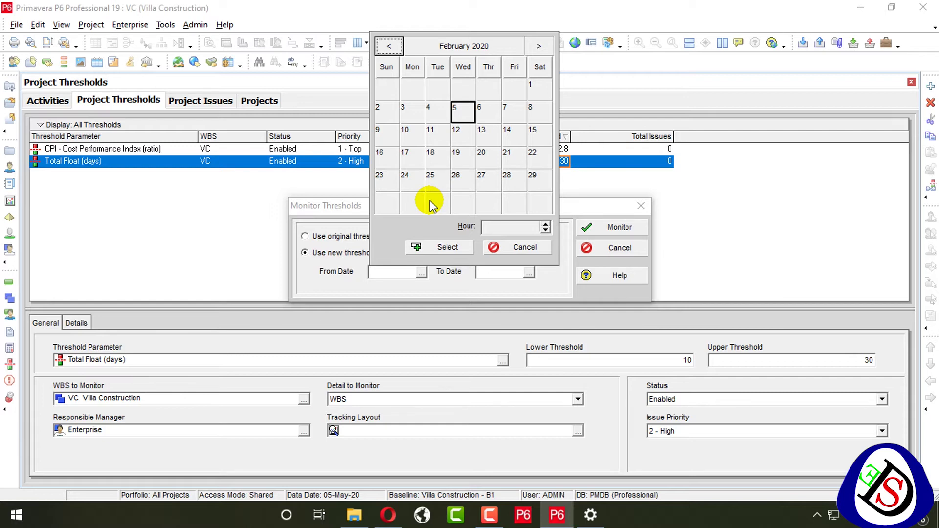
key(Escape)
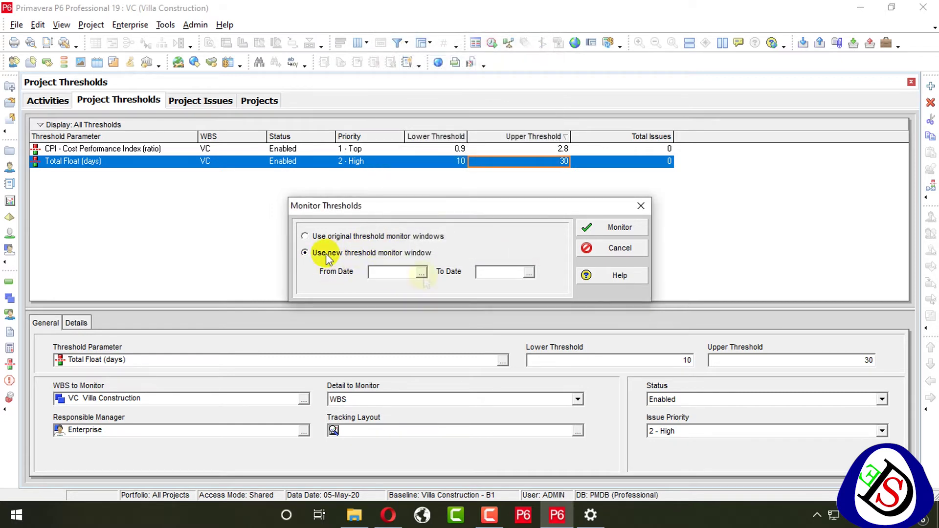
click(421, 272)
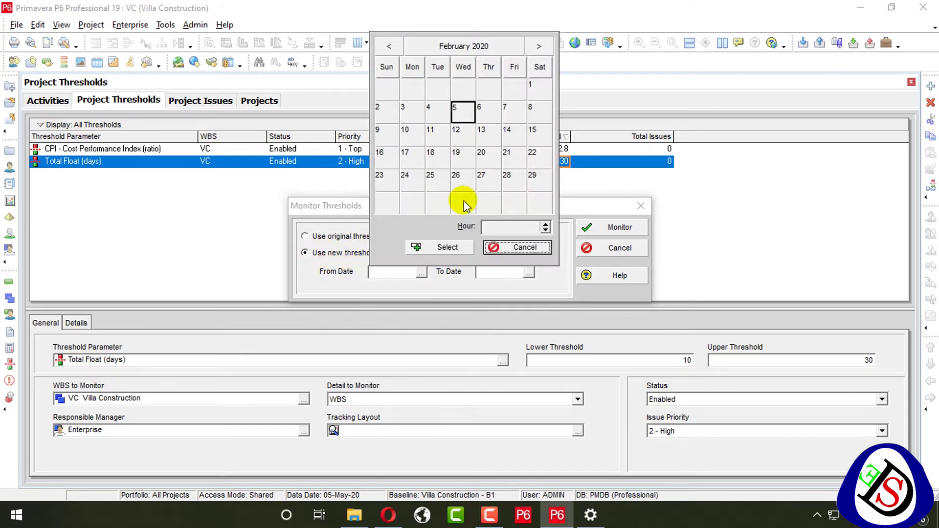
click(508, 245)
click(640, 206)
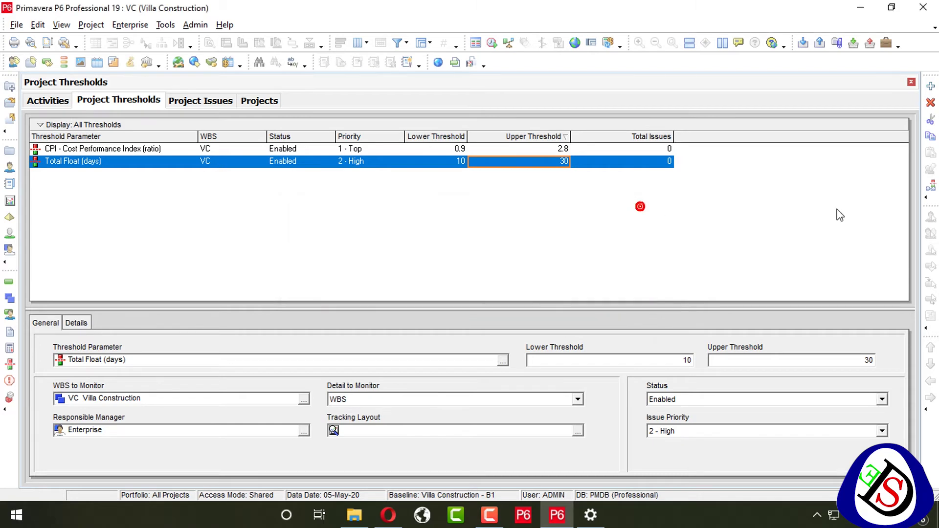
- Monitor the CPI threshold, confirm, and acknowledge the 12 new issues
click(263, 149)
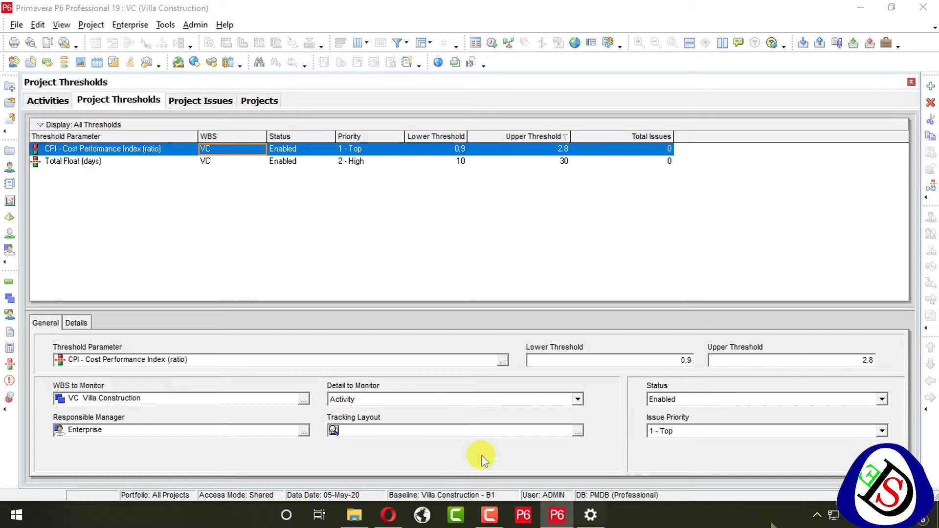
click(931, 192)
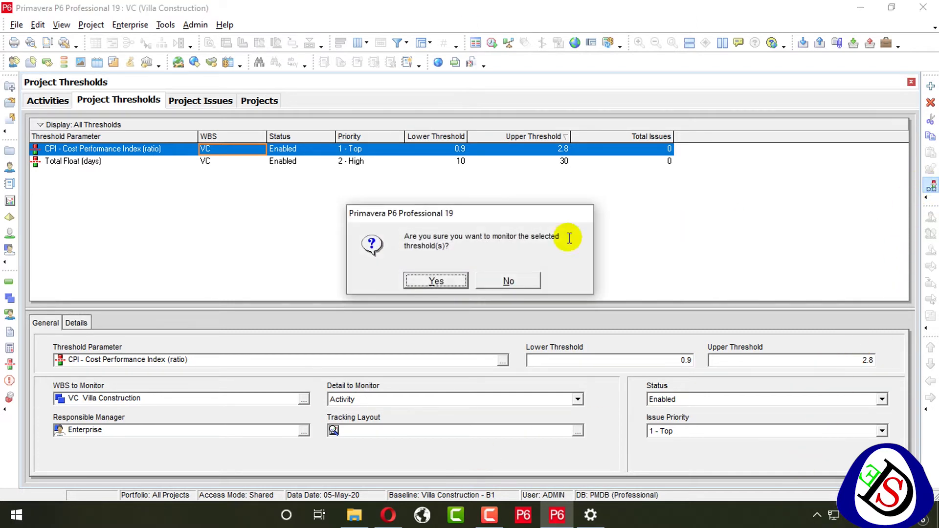
click(437, 280)
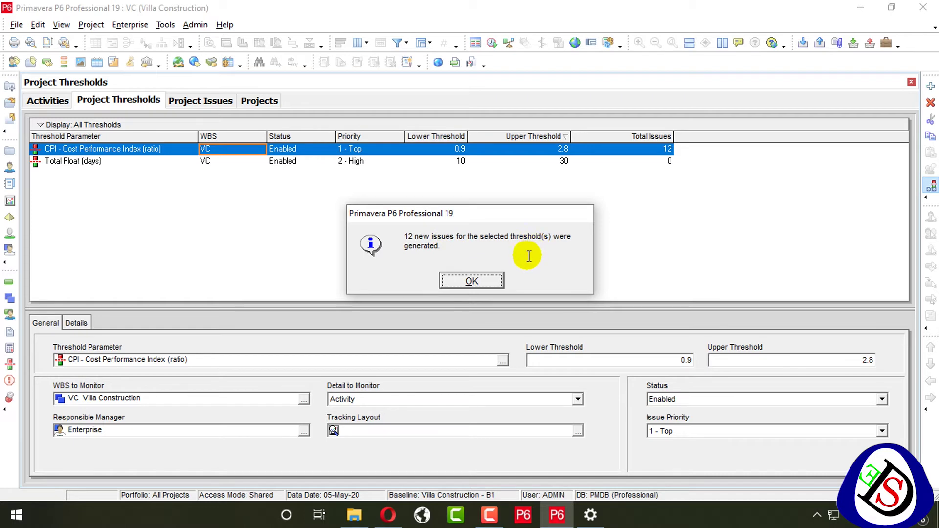
click(490, 280)
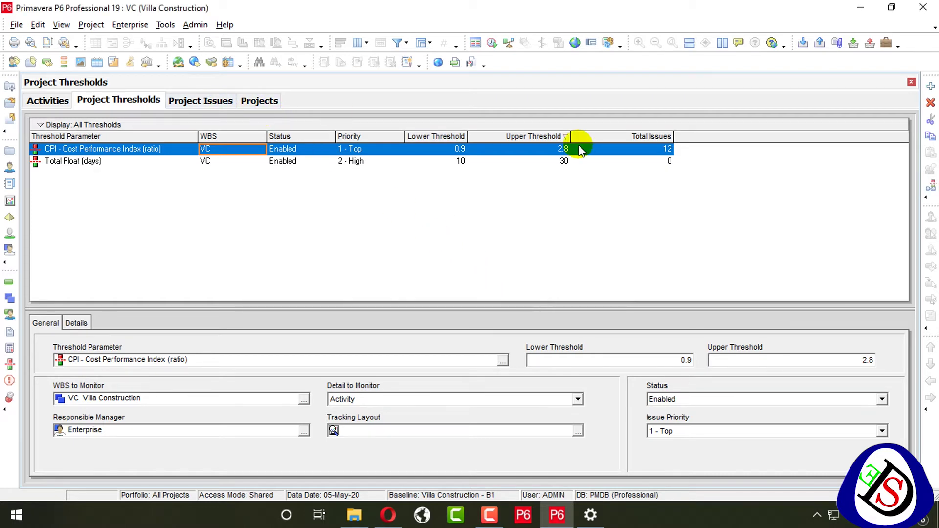
click(643, 159)
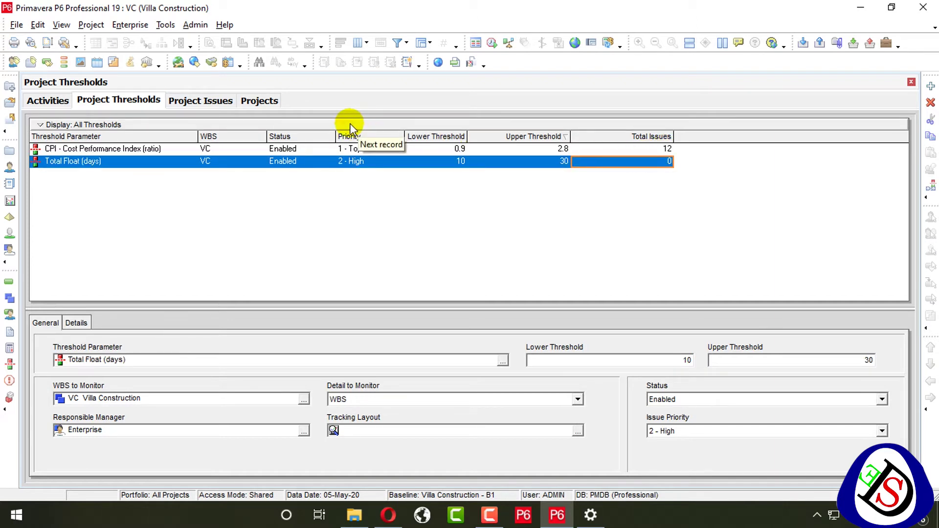
- Look over the CPI issues, then monitor the Total Float threshold to raise 48 issues
click(214, 101)
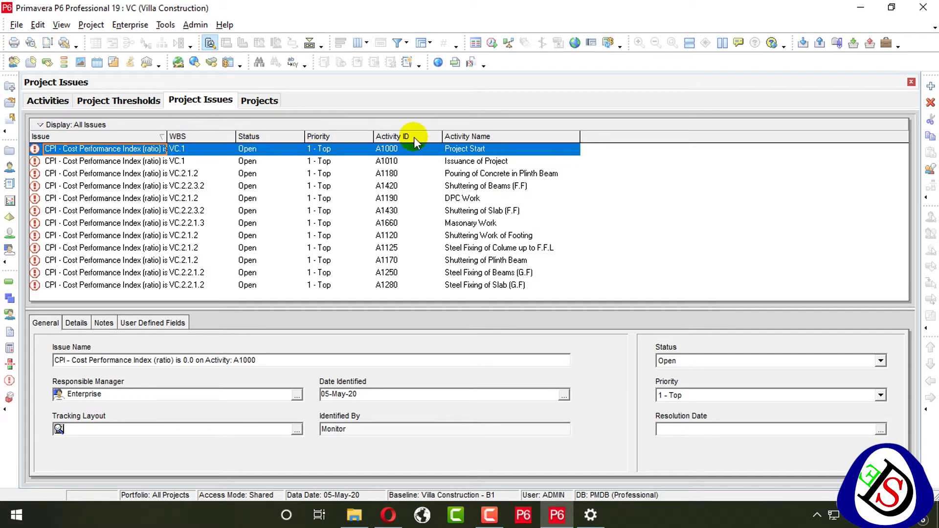
click(150, 99)
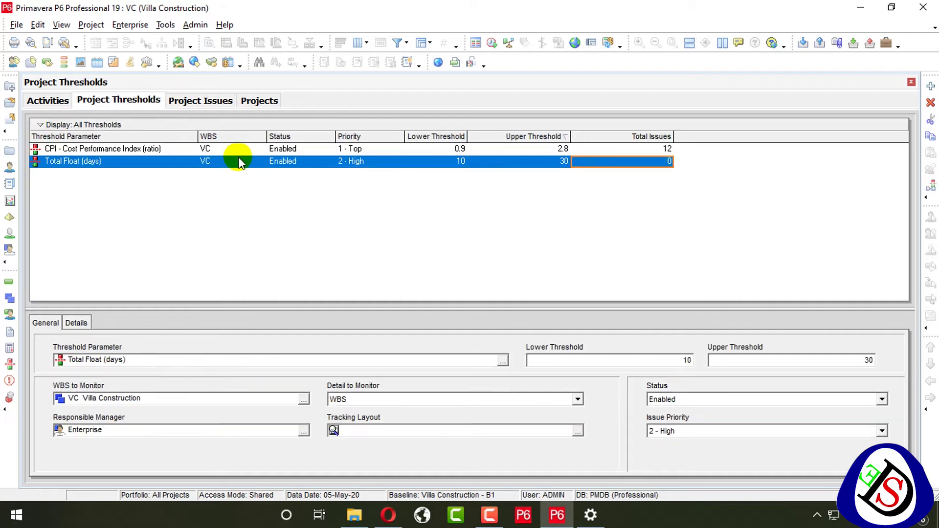
click(242, 154)
click(259, 163)
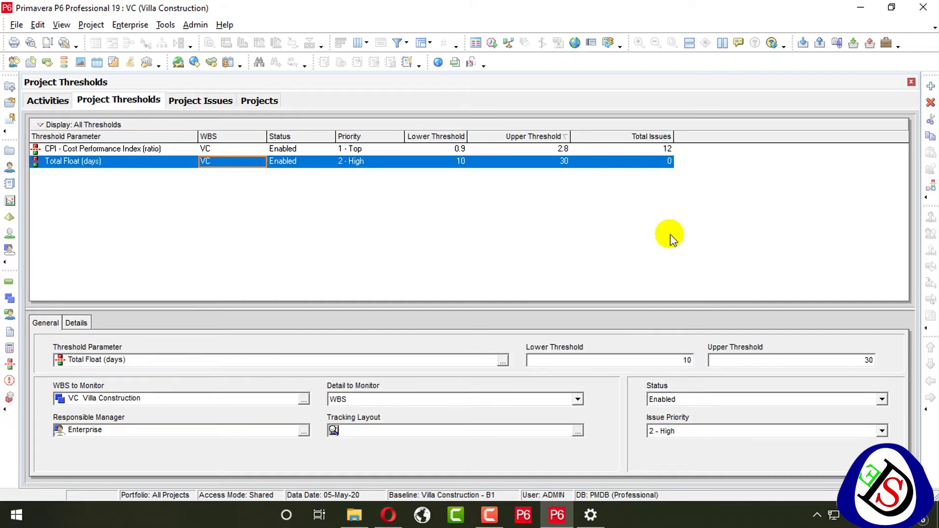
click(931, 185)
click(428, 277)
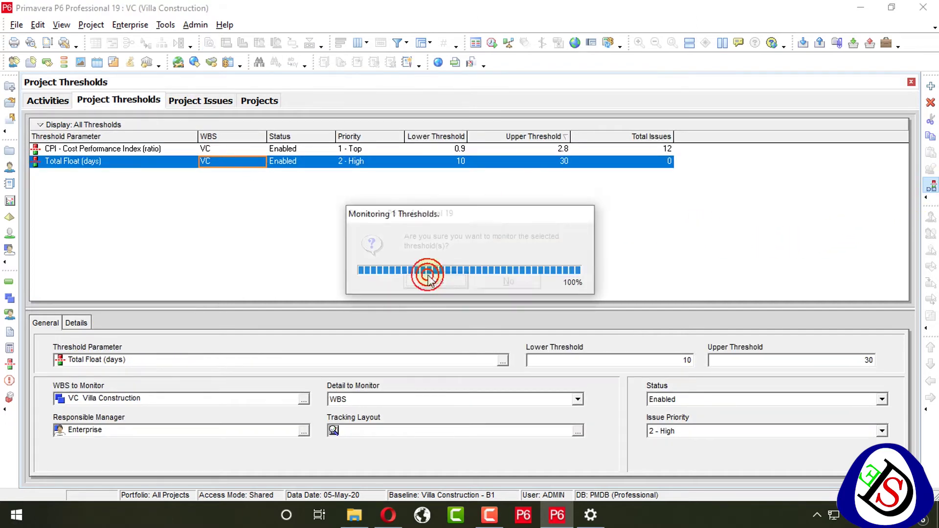
click(425, 277)
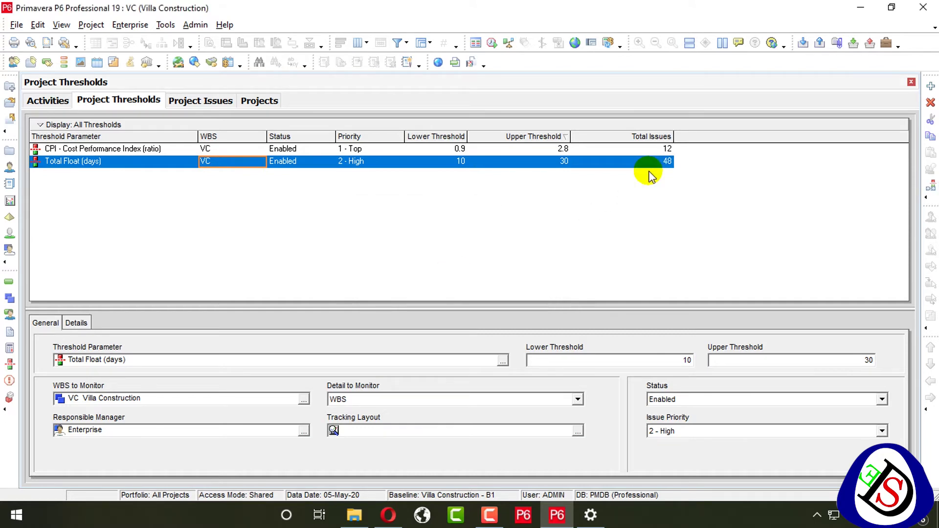
click(449, 160)
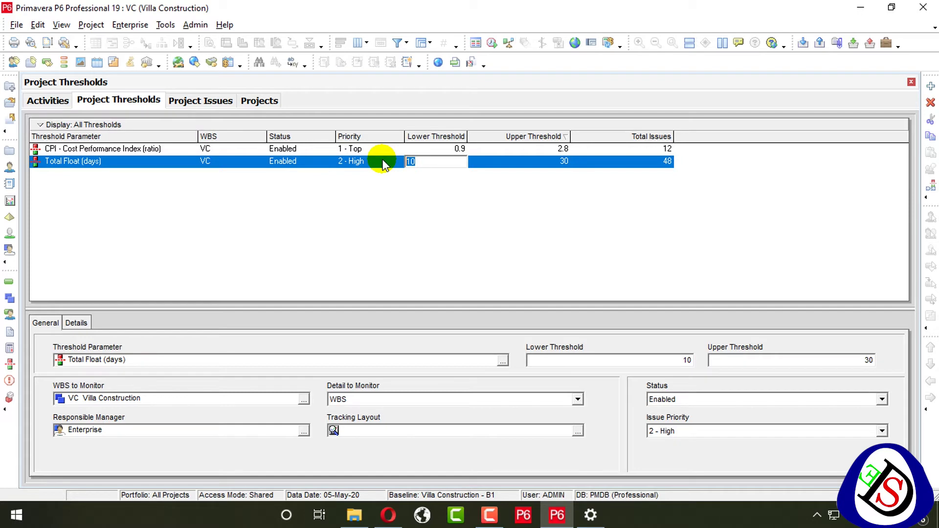
- Enter Total Float limits 60 and 50, accept the unlink warning, and re-monitor the threshold
text(60)
key(Tab)
click(452, 281)
text(50)
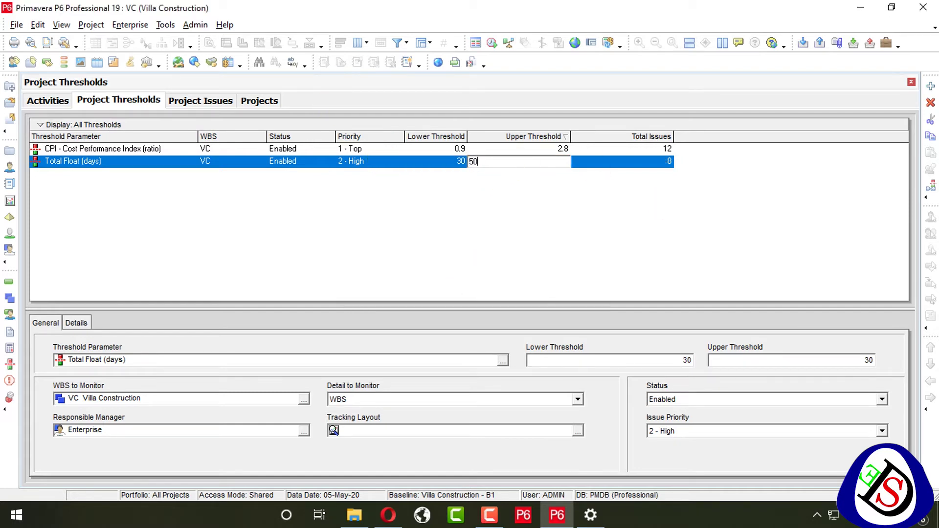
click(930, 185)
click(434, 280)
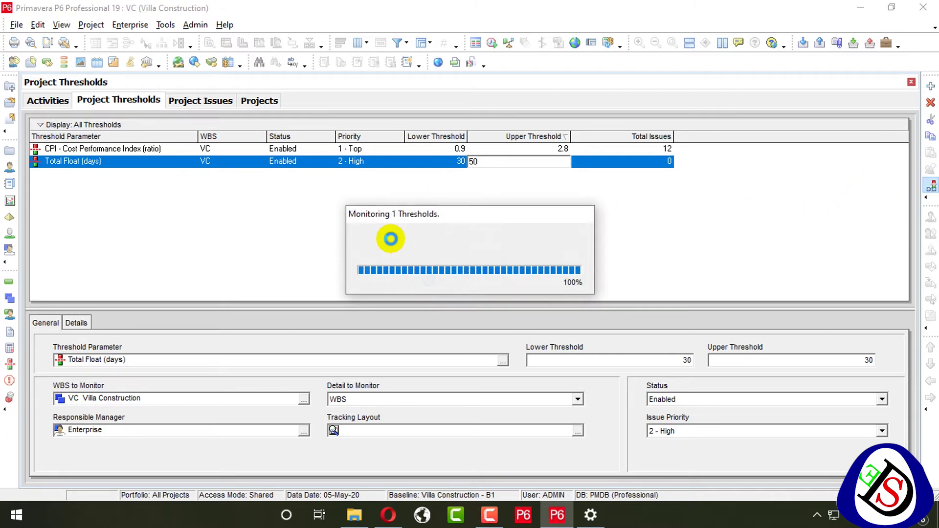
click(471, 288)
- Set Total Float to 4 - Low priority with limits 30 to 50, accepting the unlink warning
click(364, 165)
click(363, 165)
click(369, 199)
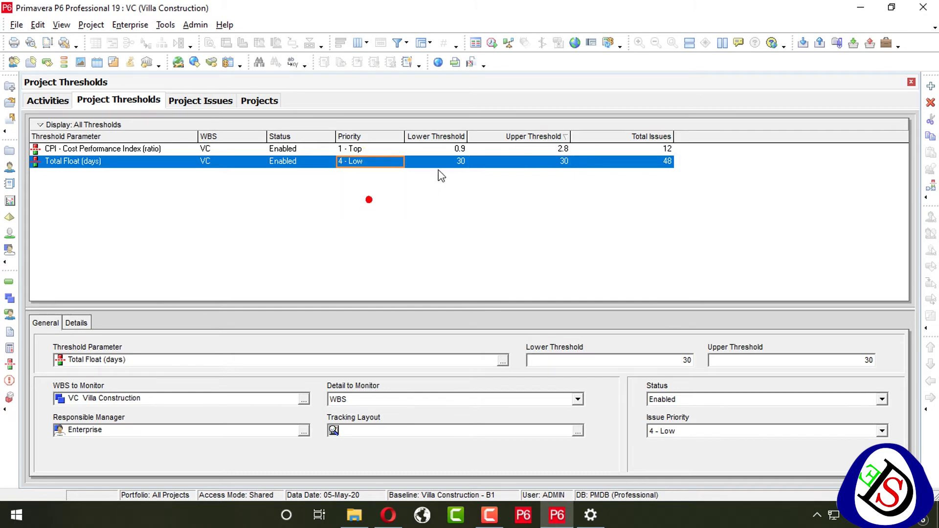
click(452, 163)
double_click(428, 160)
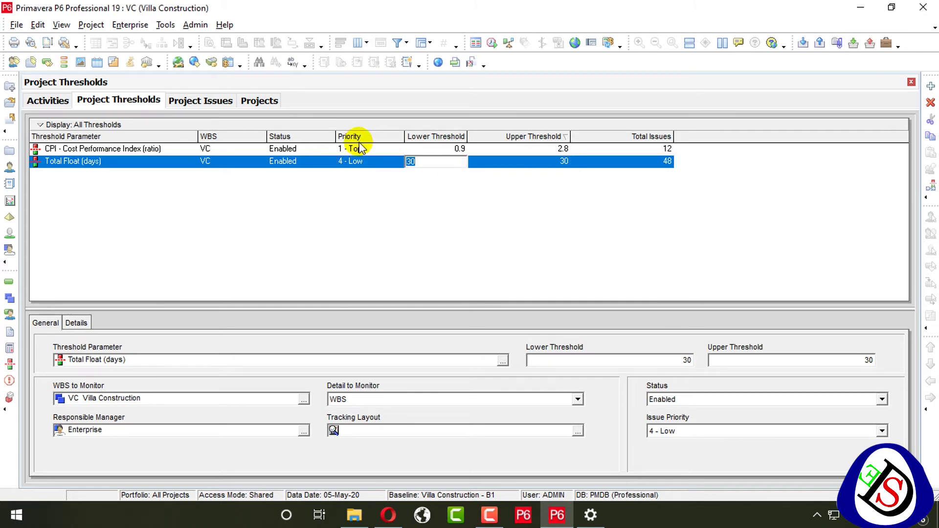
text(5)
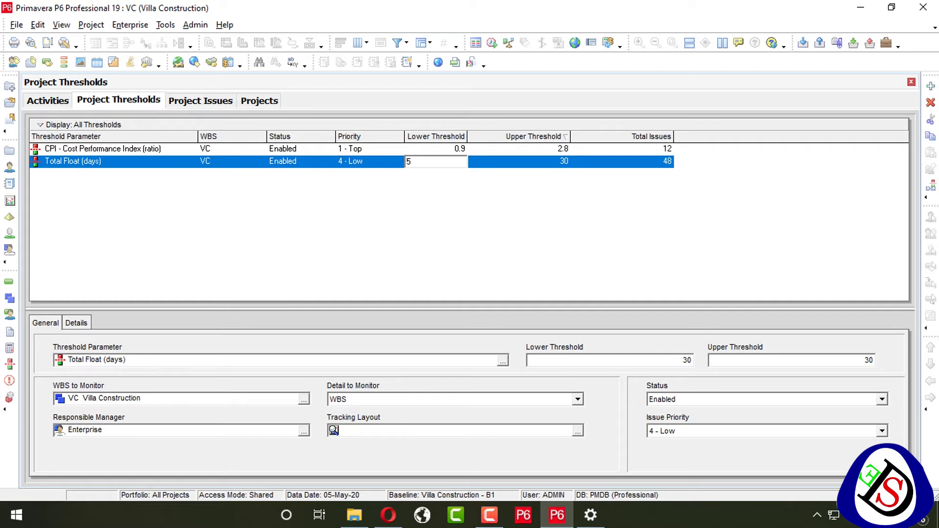
double_click(431, 161)
text(30)
click(525, 162)
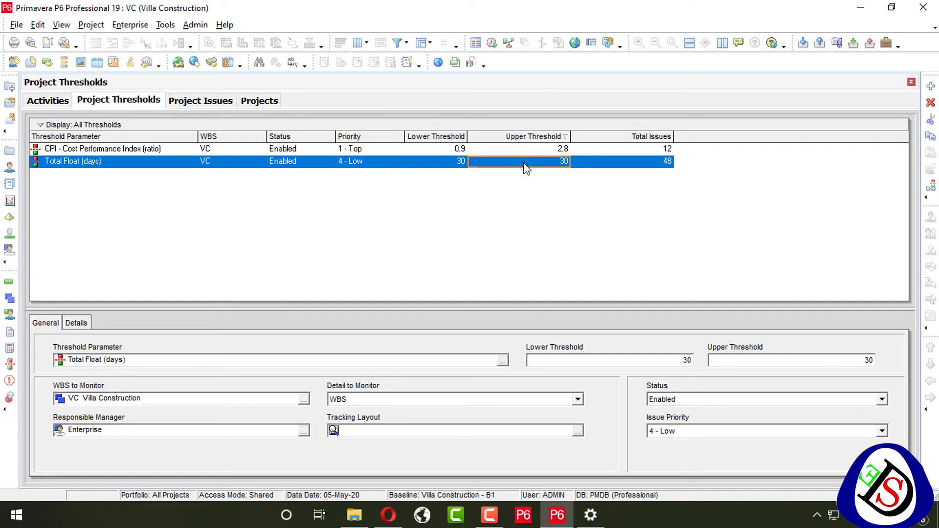
text(50)
key(Return)
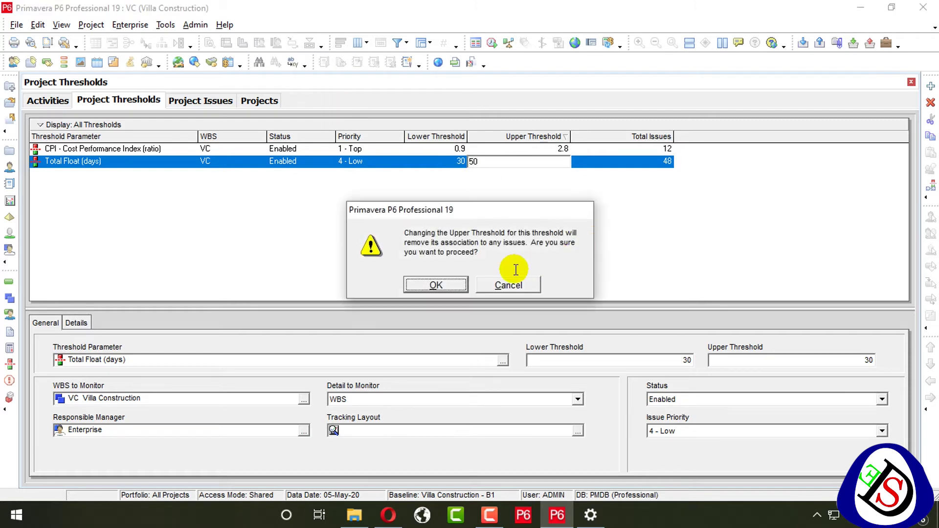
click(434, 283)
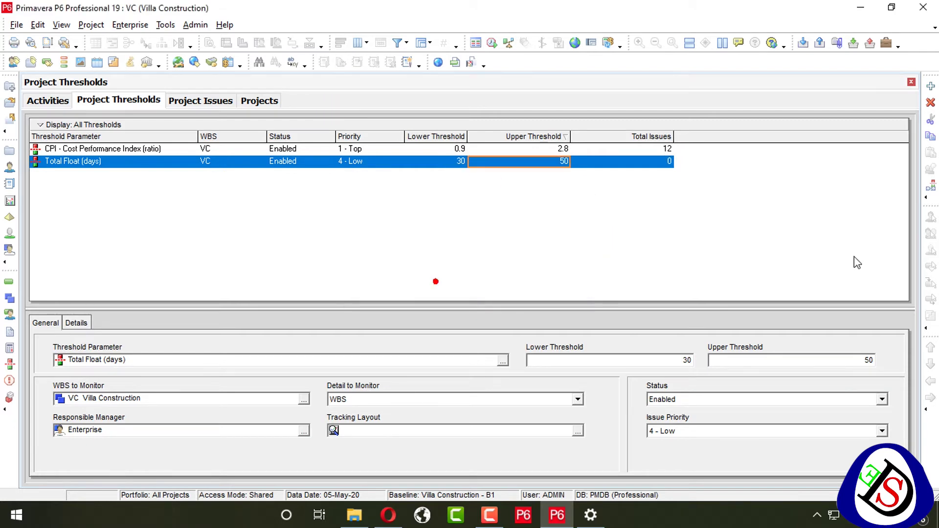
- Monitor the revised Total Float threshold, generating 48 new issues
click(930, 188)
click(462, 283)
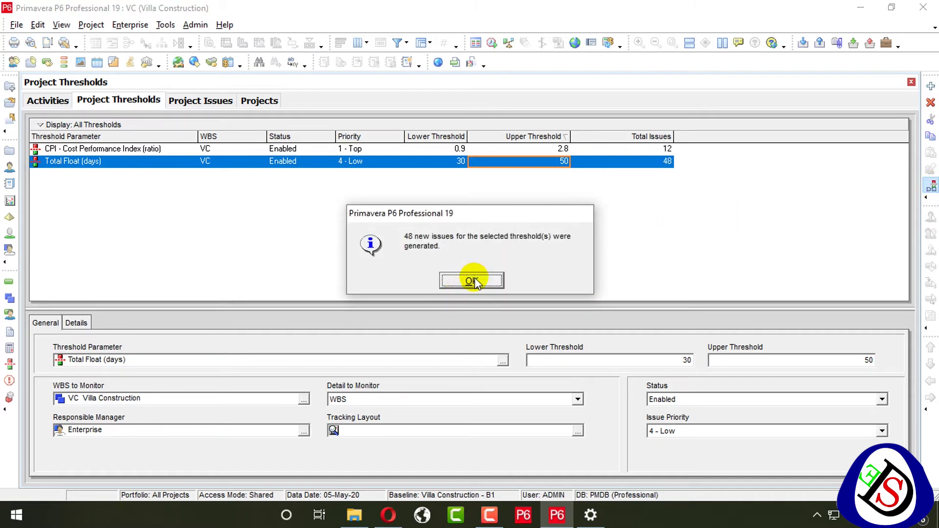
click(472, 281)
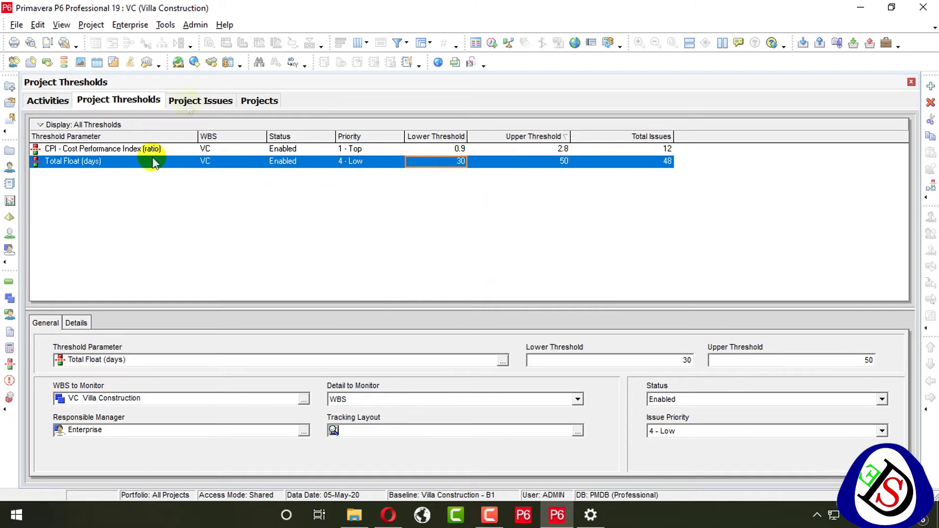
- Scan the project issues, then delete the Total Float threshold
click(200, 101)
scroll(227, 248, down, 3)
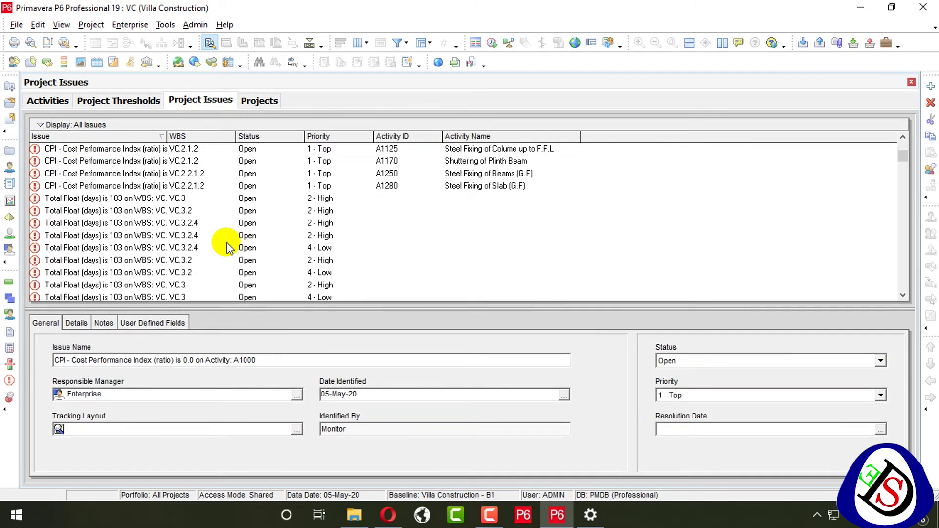
scroll(227, 248, down, 5)
scroll(228, 248, up, 7)
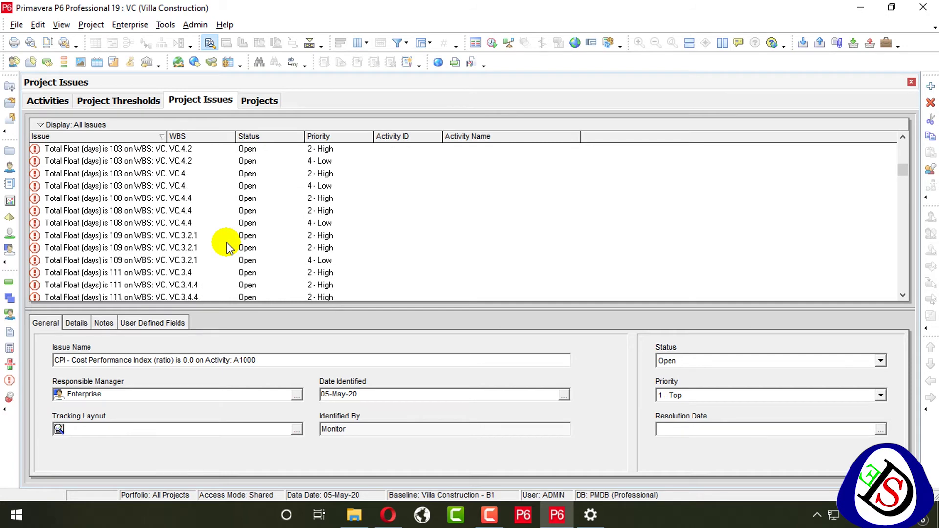
click(120, 101)
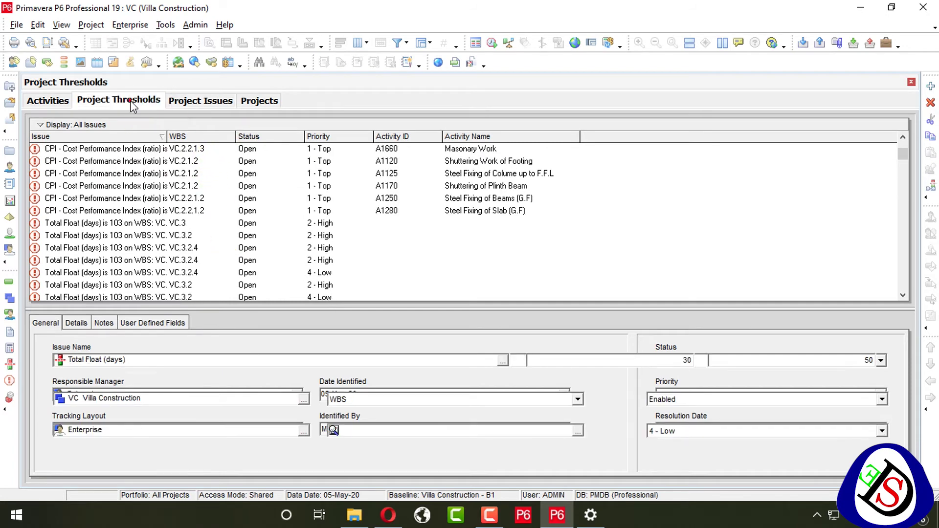
click(931, 102)
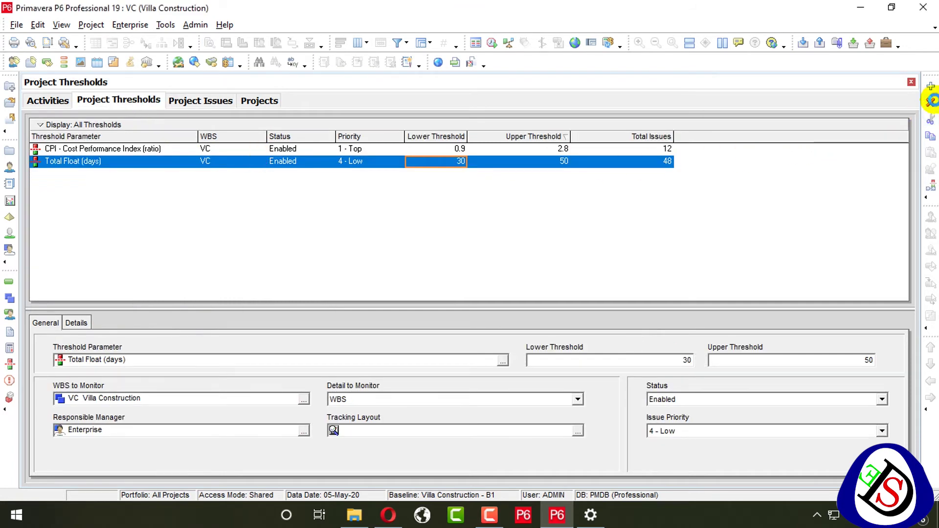
click(436, 279)
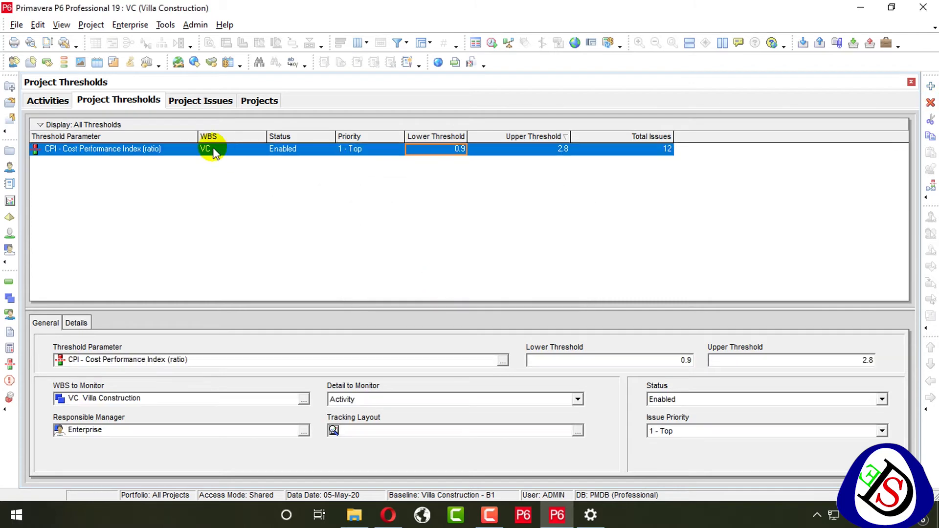
- Scroll through the Project Issues list of CPI and Total Float issues
click(186, 100)
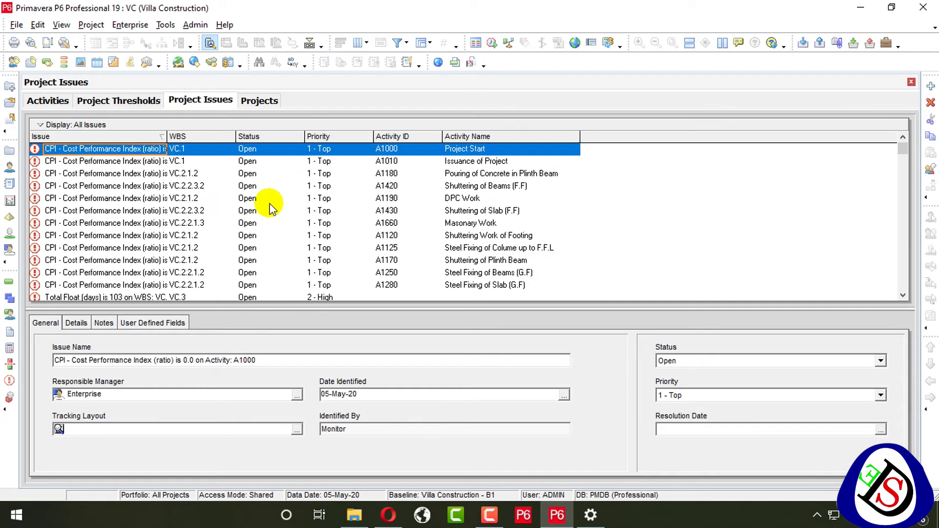
click(125, 99)
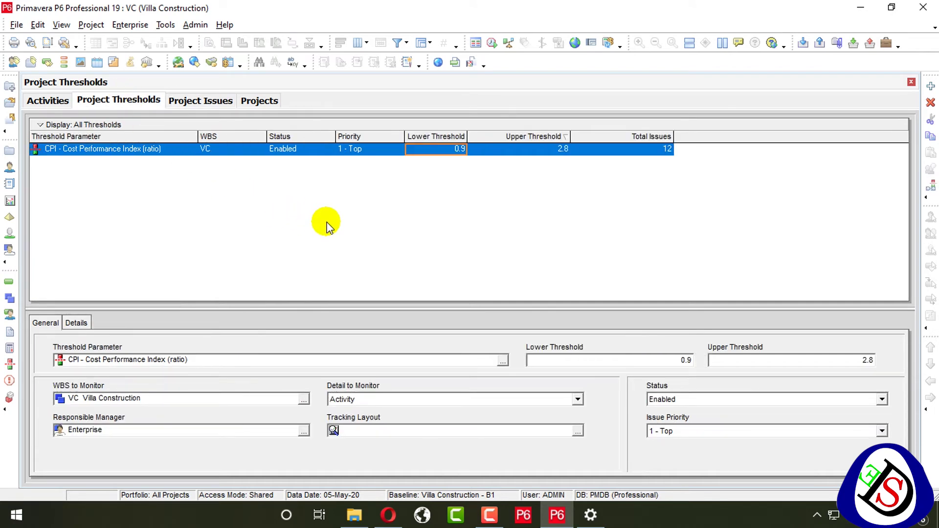
click(184, 99)
scroll(274, 245, down, 5)
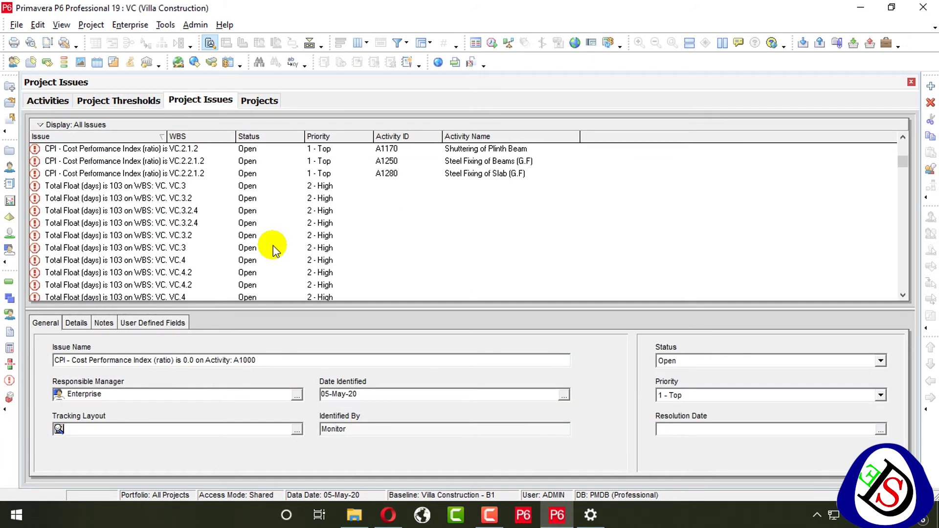
scroll(267, 250, down, 15)
scroll(254, 255, down, 15)
scroll(255, 254, up, 15)
scroll(254, 254, up, 10)
- Select every Total Float issue from first to last and delete them
click(223, 251)
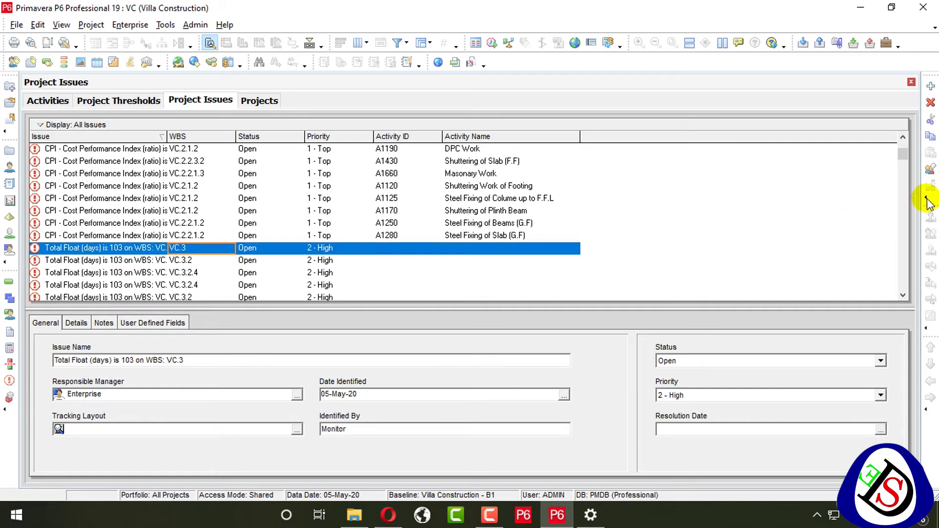
drag(902, 155, 894, 293)
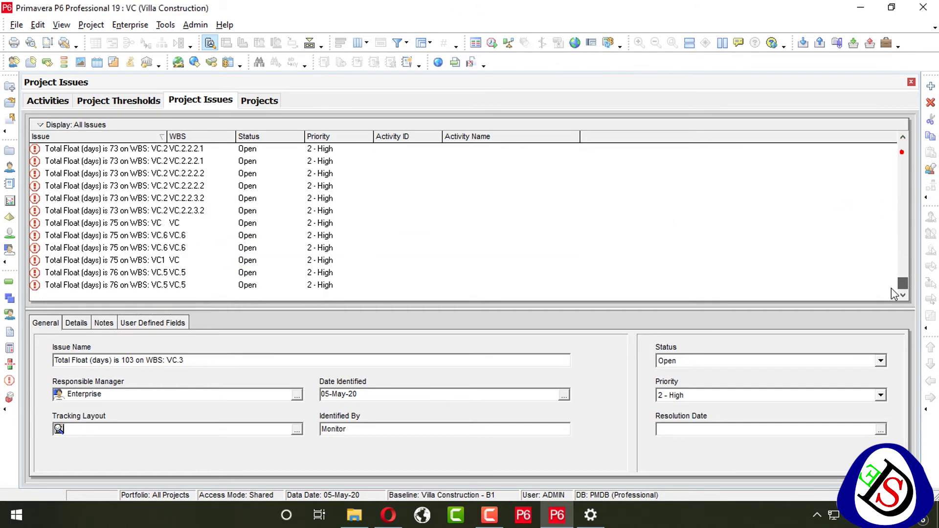
shift+click(323, 285)
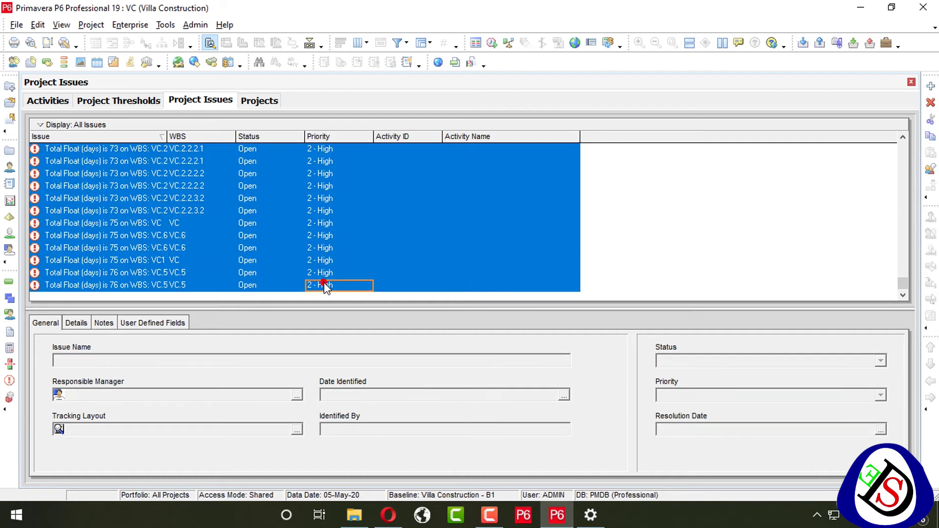
right_click(323, 285)
click(371, 169)
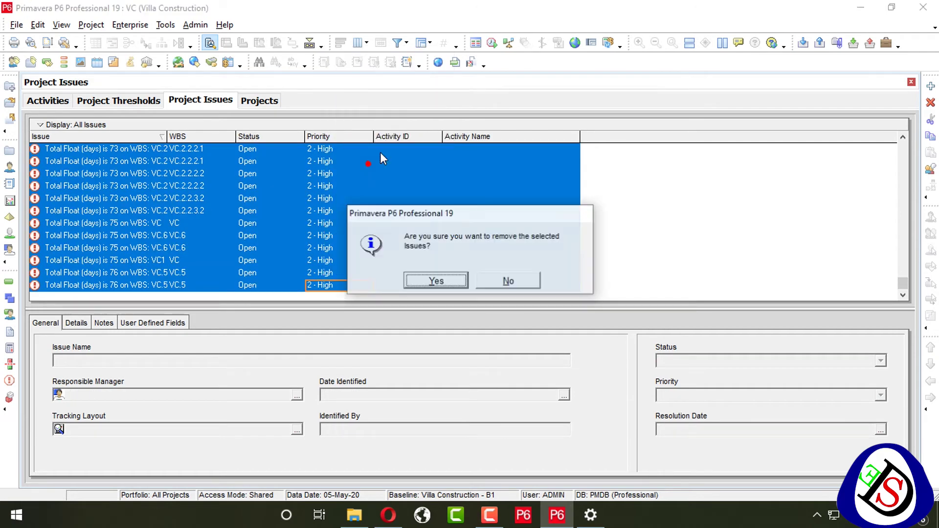
click(424, 282)
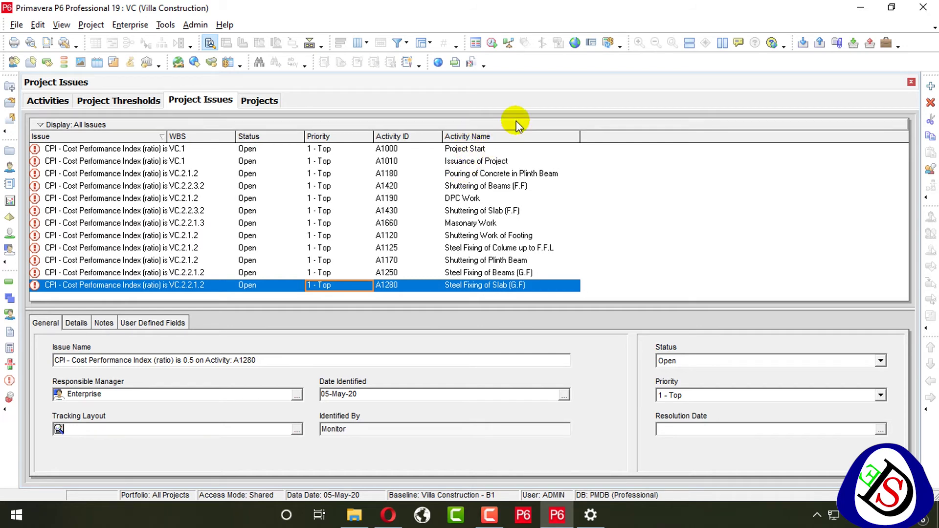
- Keep the Project Start issue Open and show the Issuance of Project issue's threshold details
double_click(260, 149)
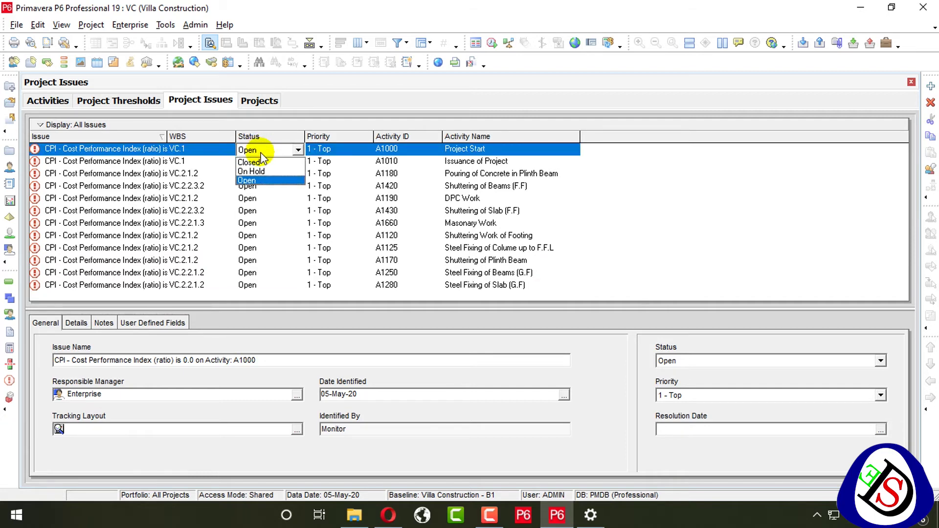
click(175, 167)
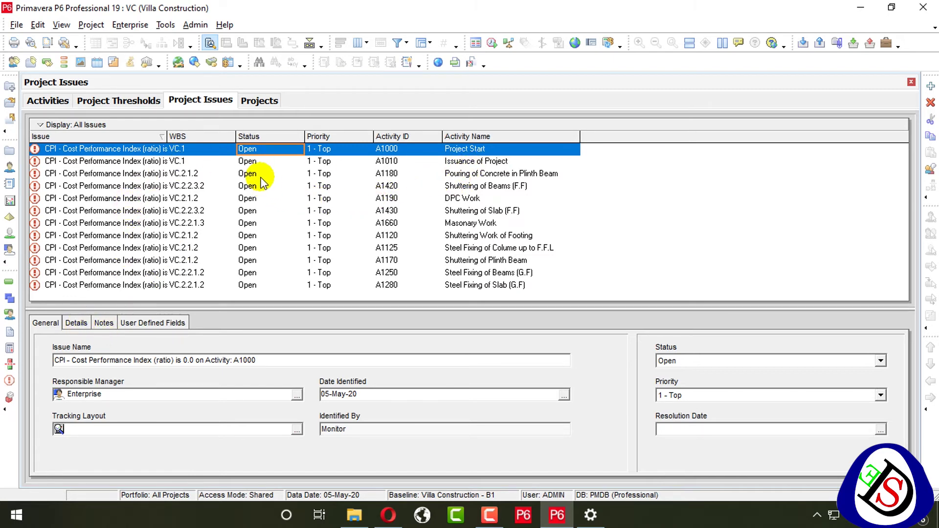
click(185, 163)
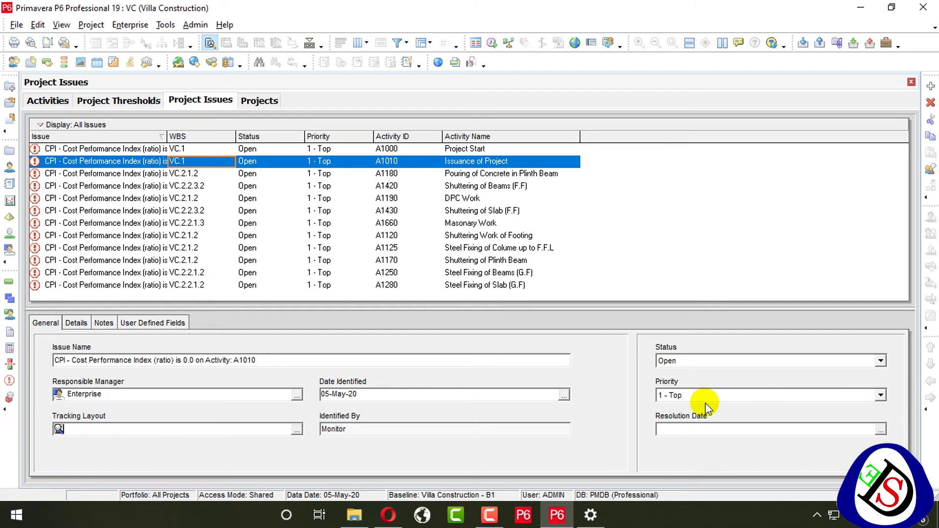
click(74, 323)
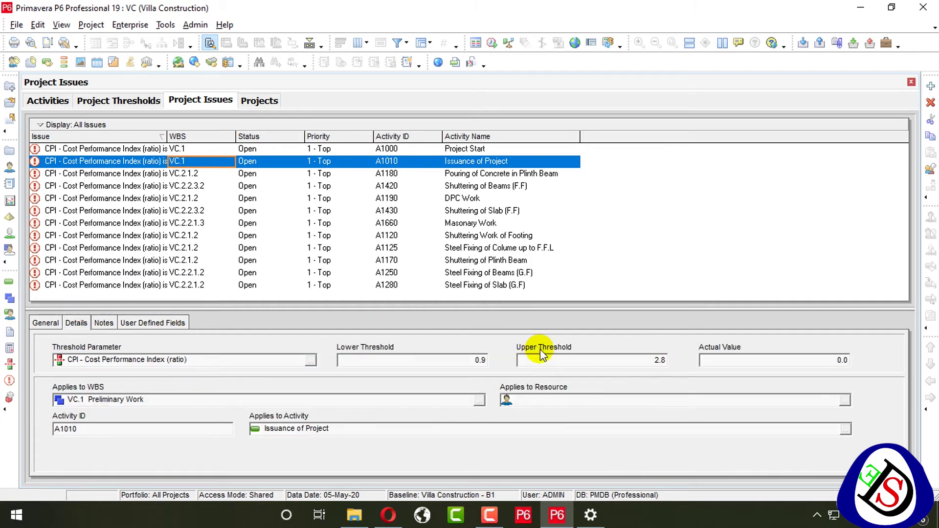
click(281, 152)
key(Down)
key(Down)
key(Down)
key(Down)
key(Down)
key(Down)
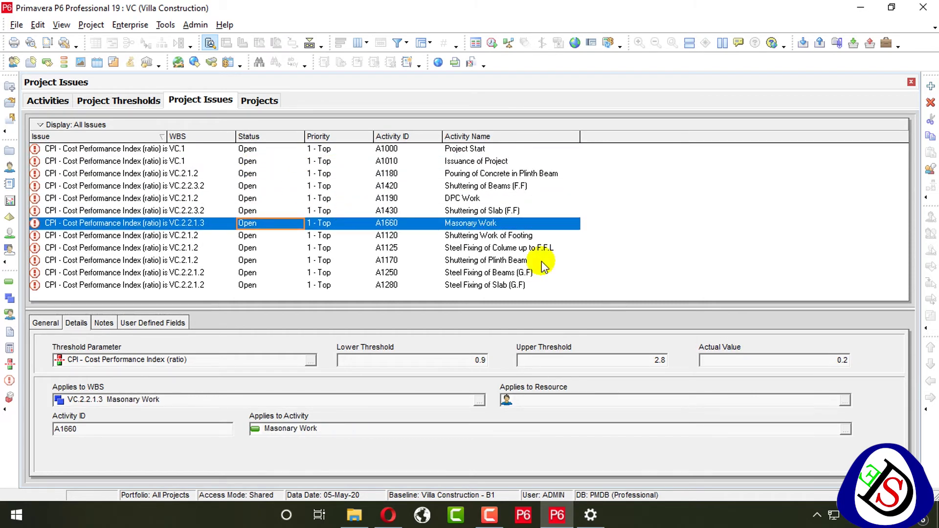
key(Down)
key(Down)
key(Down)
key(Down)
key(Down)
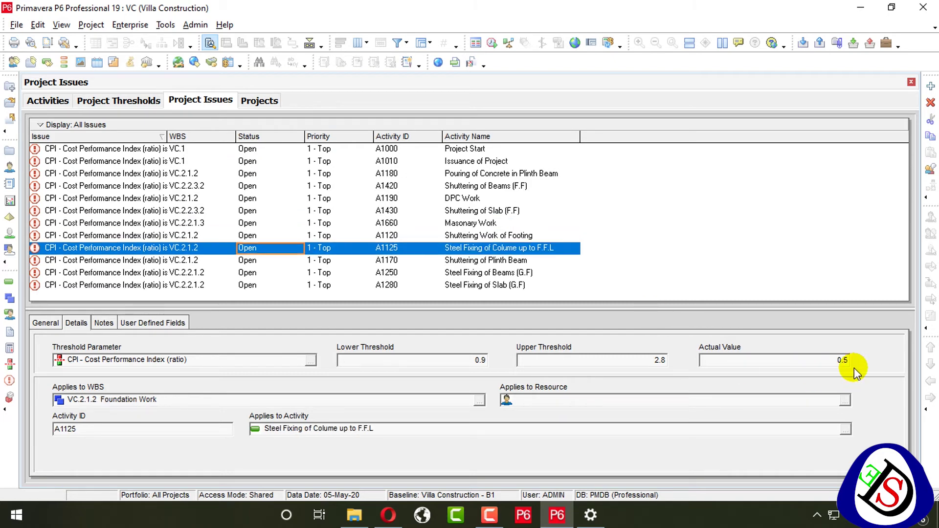
key(Up)
key(Up)
key(Up)
key(Up)
key(Up)
key(Up)
key(Up)
key(Up)
key(Up)
key(Up)
key(Up)
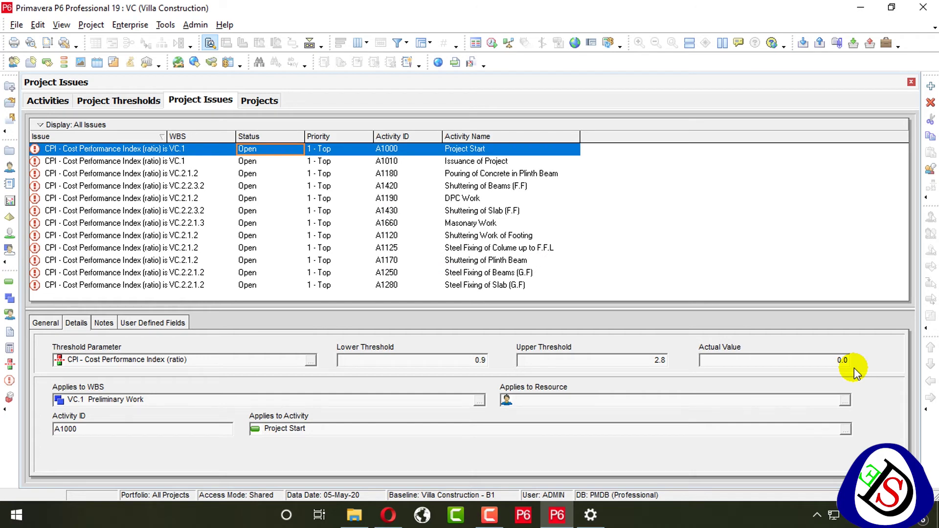
key(Down)
key(Down)
key(Down)
key(Down)
key(Down)
key(Down)
key(Down)
key(Down)
key(Down)
key(Down)
key(Down)
key(Up)
key(Up)
key(Up)
key(Up)
key(Up)
key(Up)
key(Up)
key(Up)
key(Up)
key(Up)
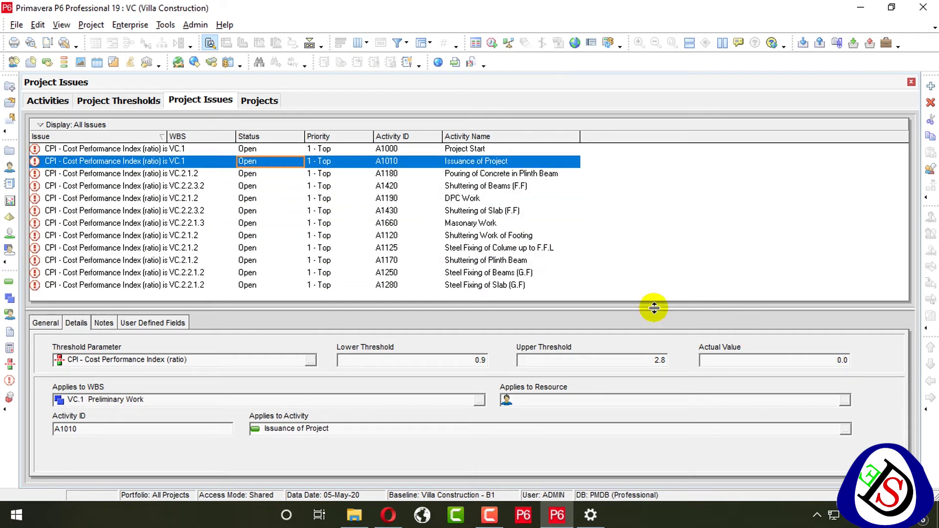
click(107, 323)
click(137, 324)
click(103, 323)
click(77, 323)
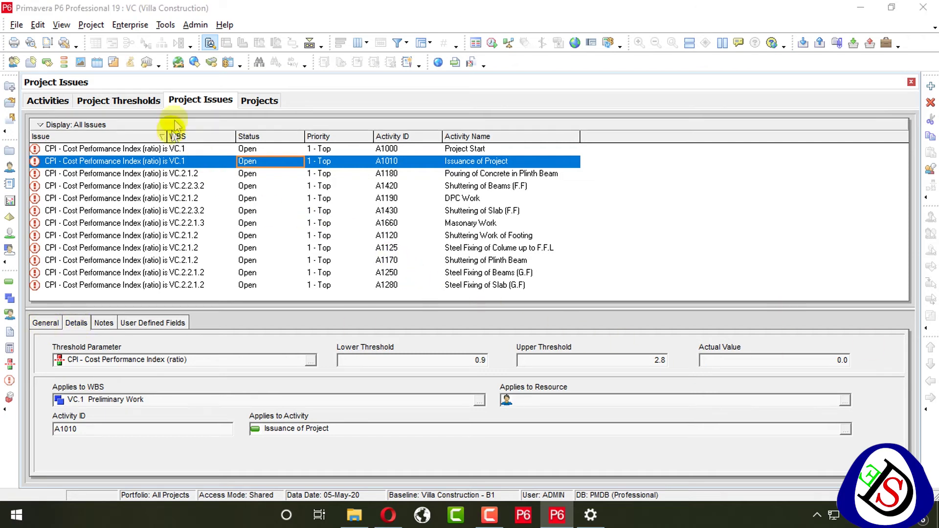
- Add a Start Date Variance (days) threshold on VC and go back to the issues list
click(117, 103)
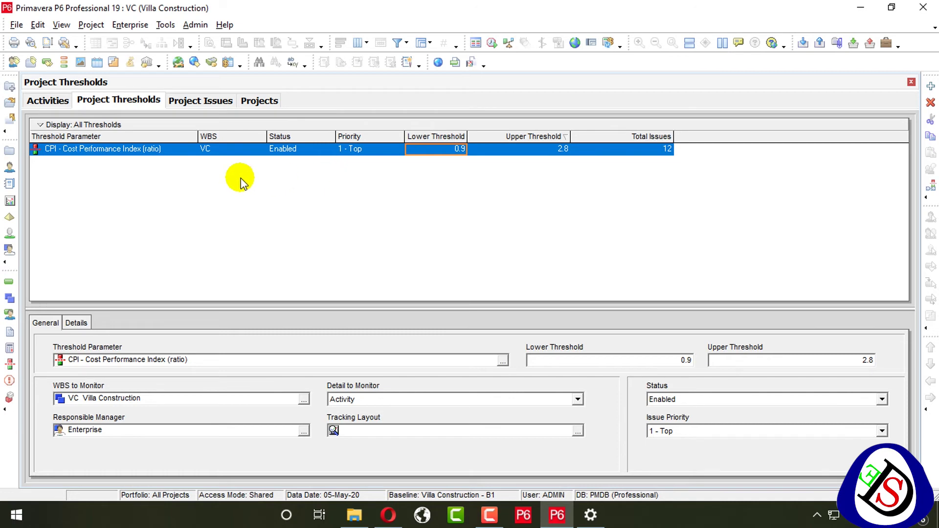
click(930, 88)
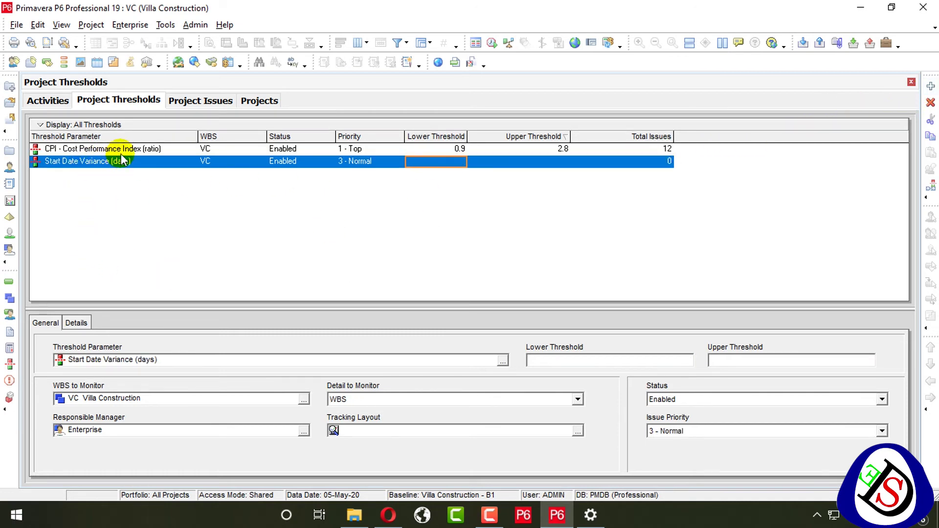
click(121, 160)
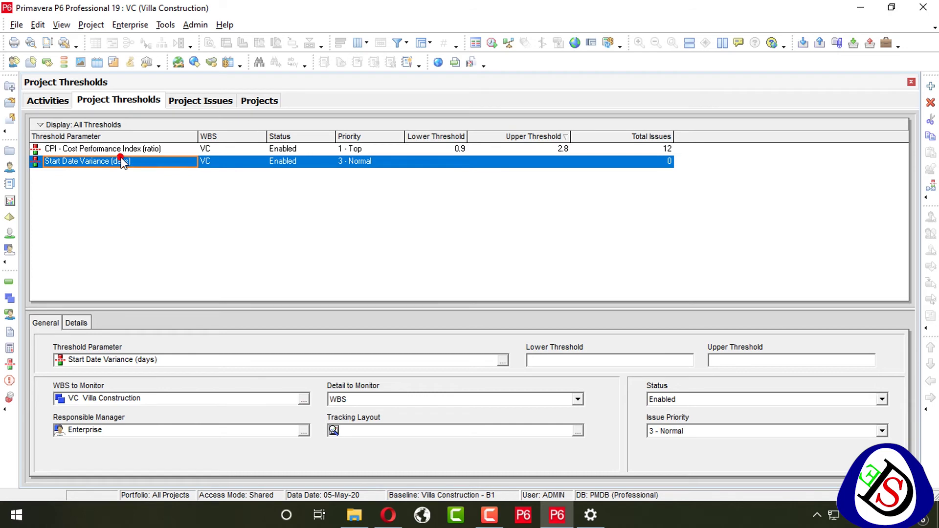
click(436, 163)
click(507, 160)
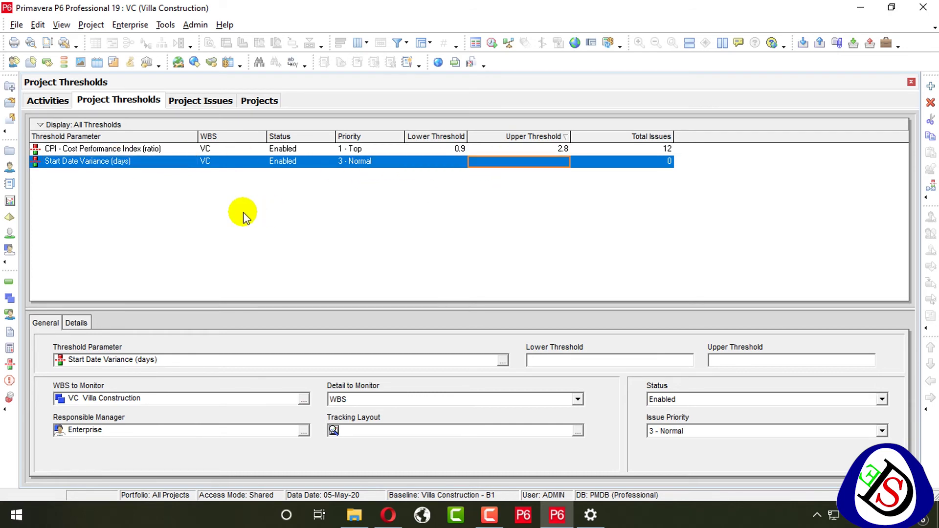
click(930, 187)
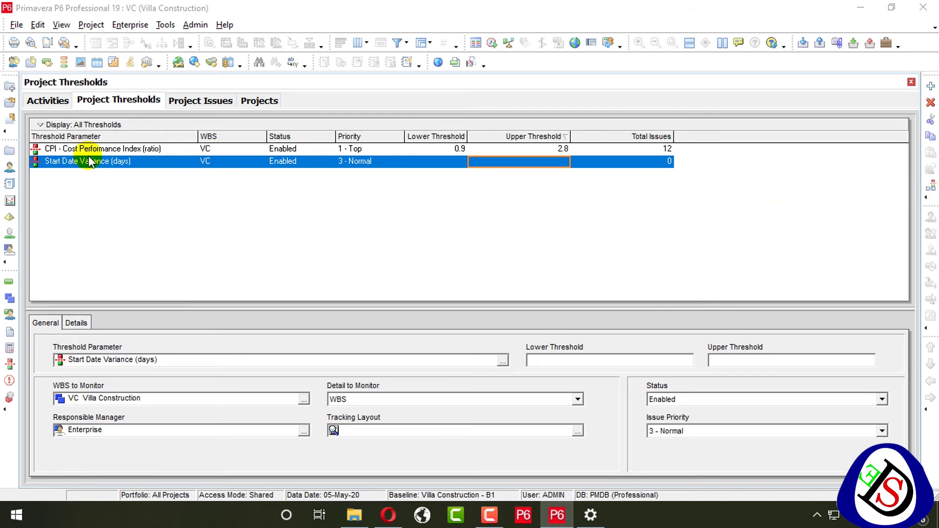
click(208, 100)
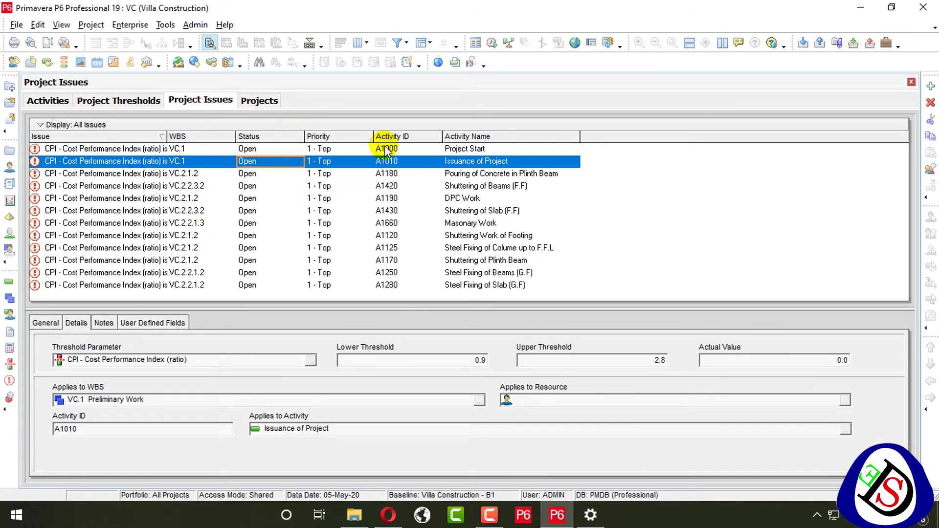
- Move Activity ID and Activity Name to the front and widen the Issue column
drag(388, 137, 119, 135)
click(521, 139)
drag(186, 159, 175, 136)
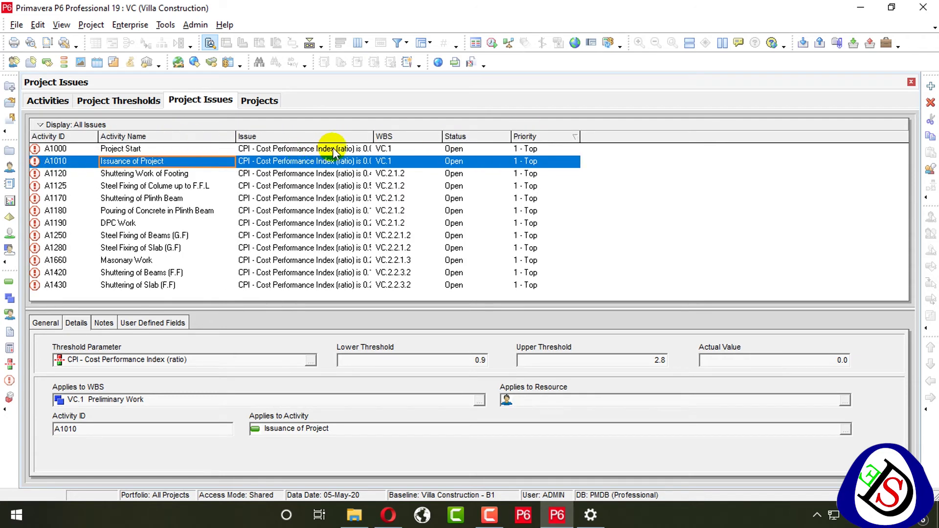
drag(466, 137, 495, 137)
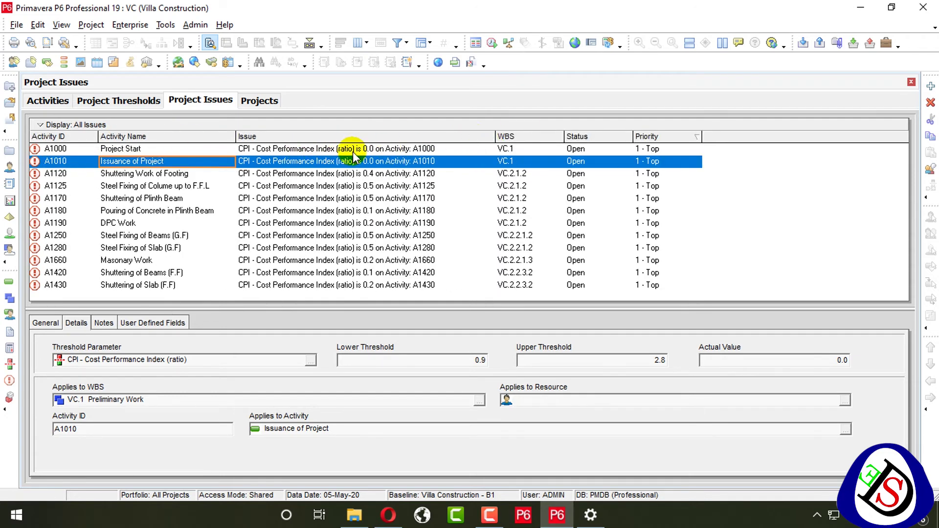
- Step through the CPI issues, from Project Start to DPC Work
click(362, 147)
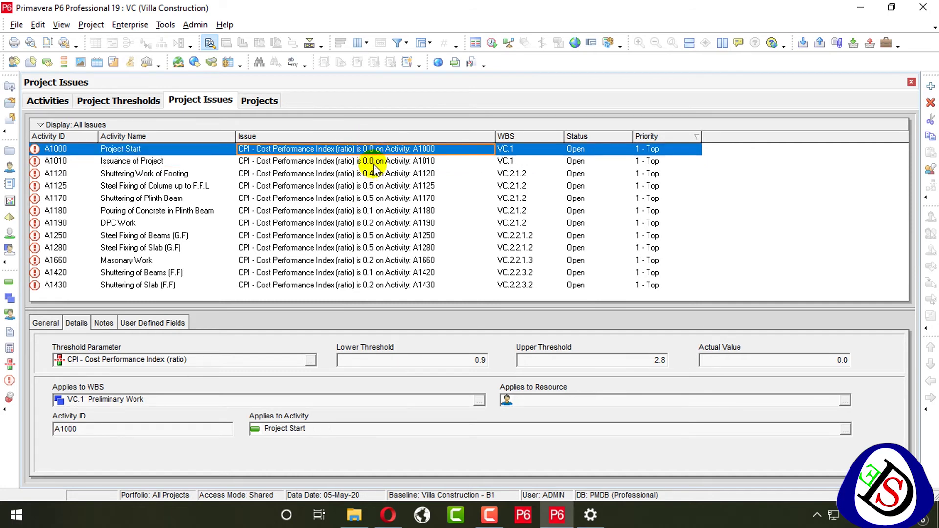
click(374, 161)
click(375, 175)
click(377, 186)
click(380, 198)
click(382, 210)
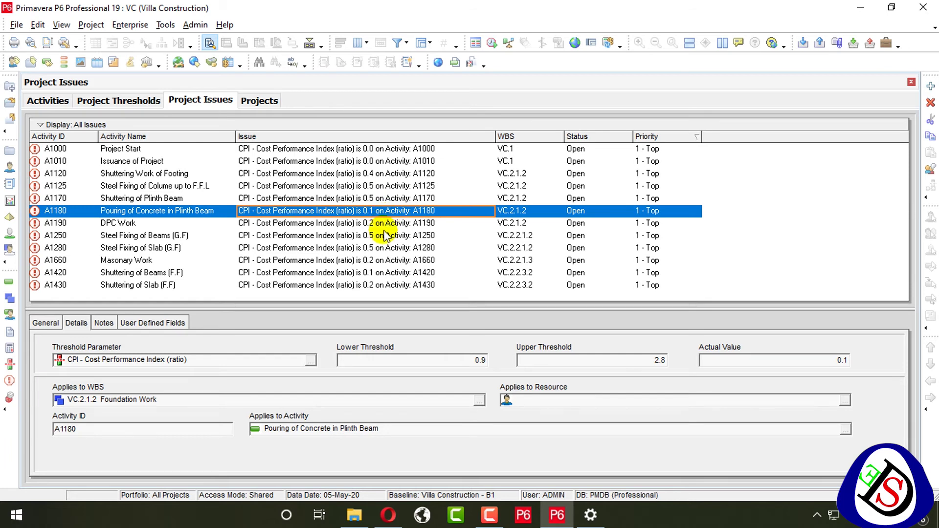
click(383, 226)
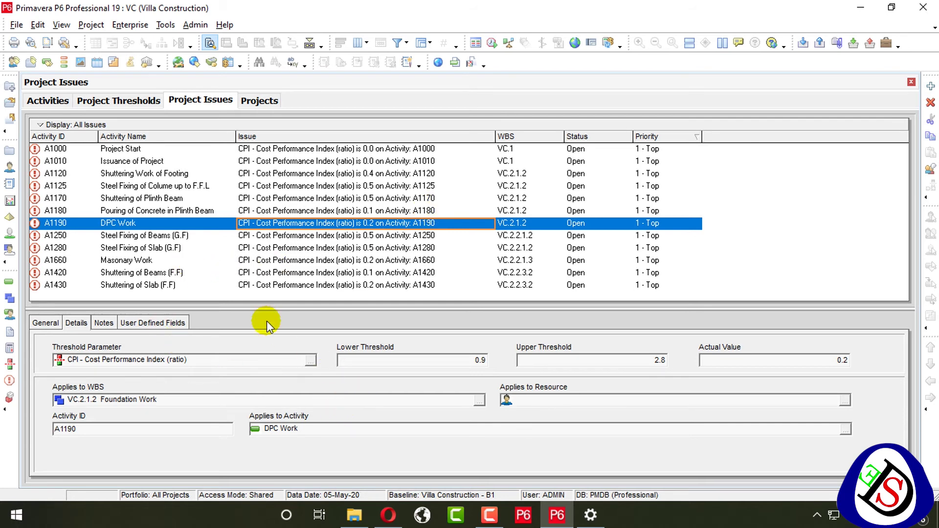
click(170, 145)
click(345, 401)
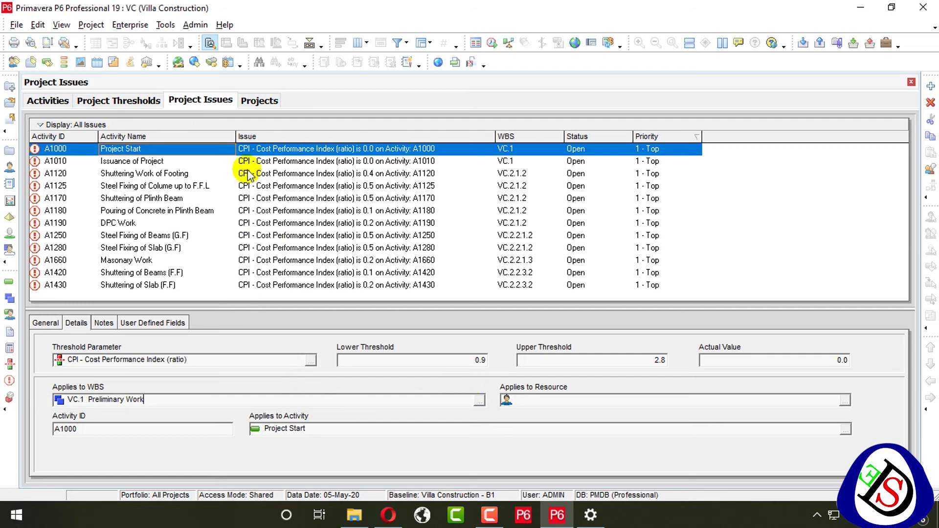
- Set the Start Date Variance threshold's WBS to Monitor to VC.2 Structural Work
click(139, 98)
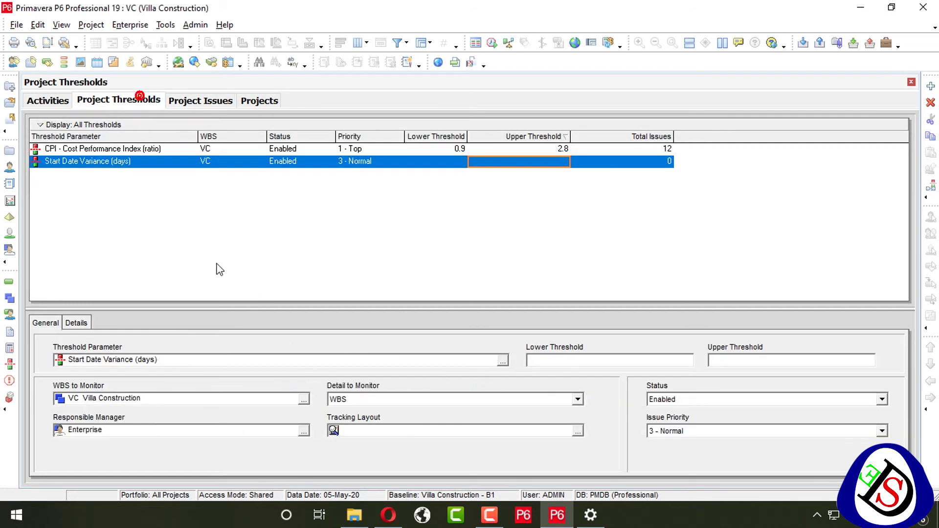
click(304, 400)
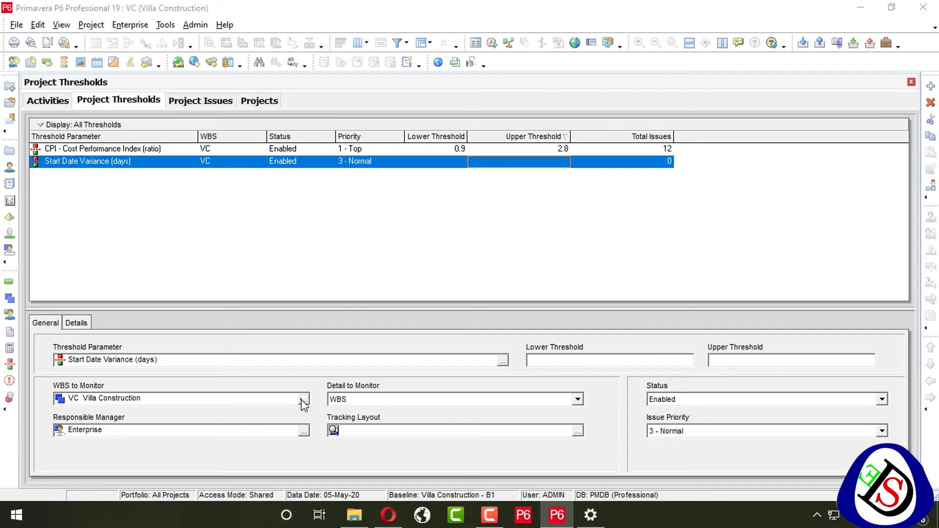
click(428, 258)
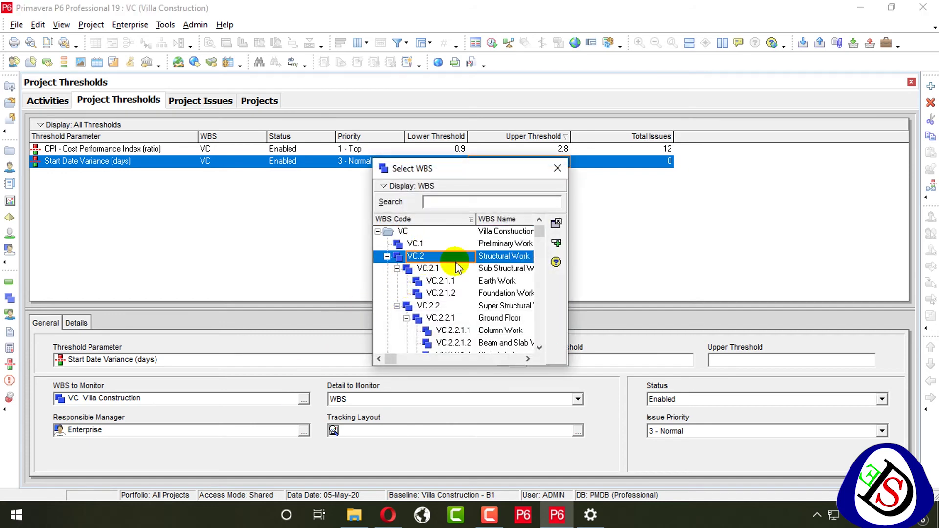
click(556, 243)
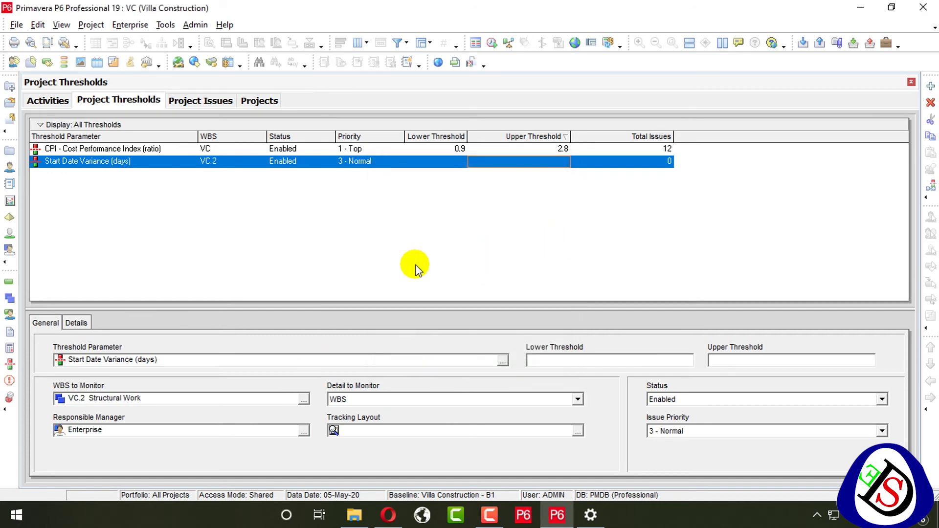
- Set the CPI threshold's WBS to VC.2.1 Sub Structural Work, dropping old issue links
click(120, 149)
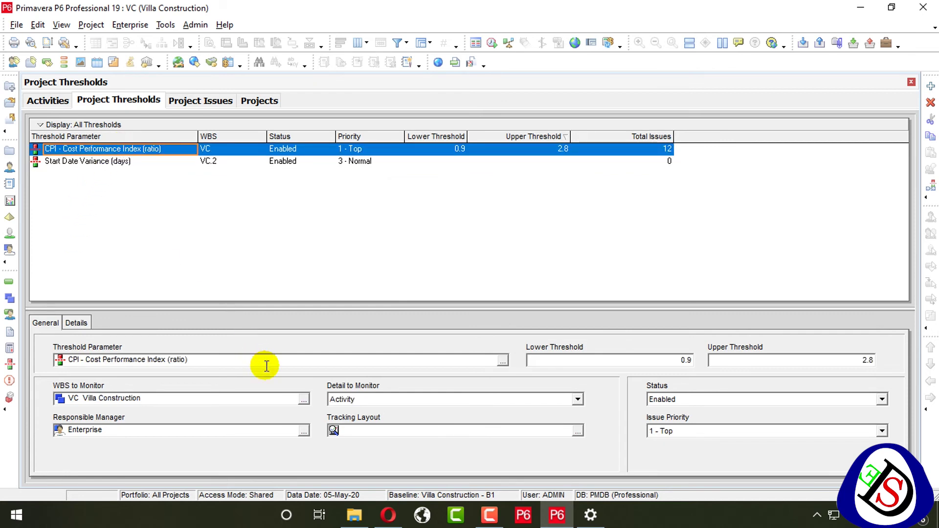
click(304, 399)
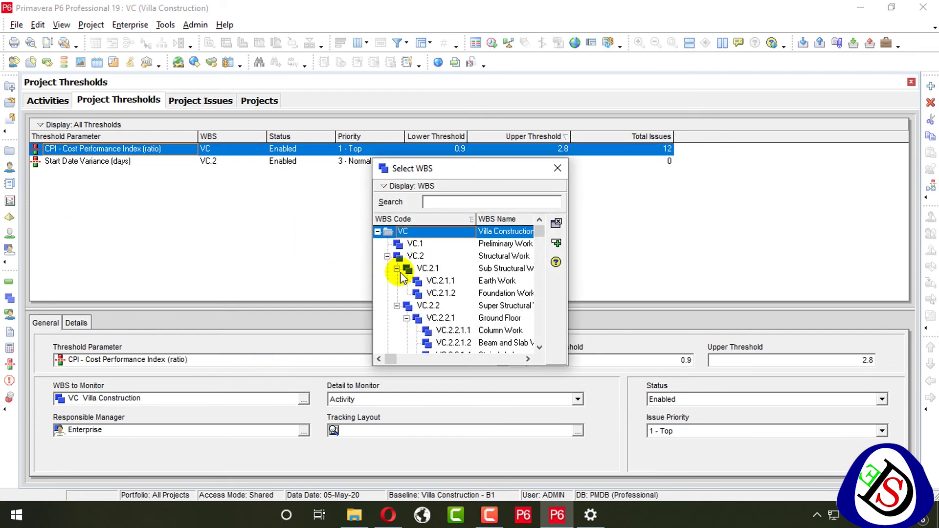
click(428, 270)
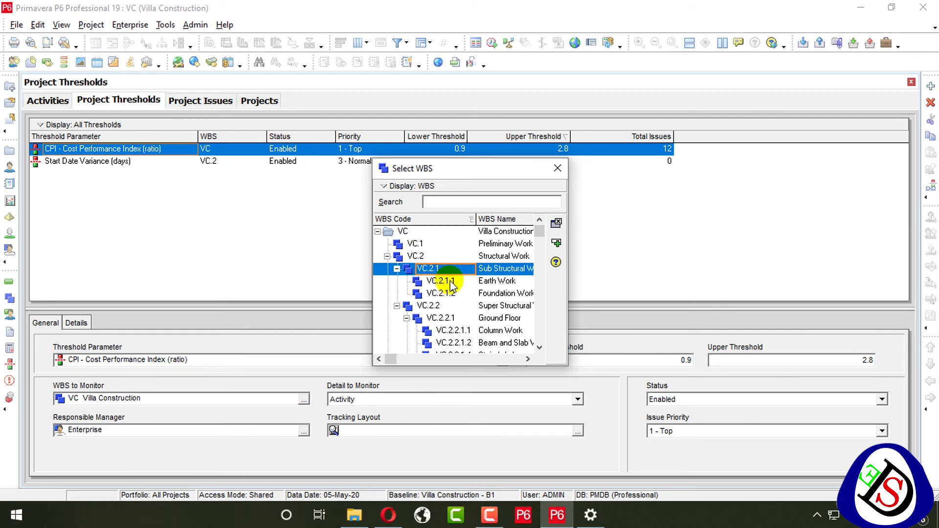
click(556, 243)
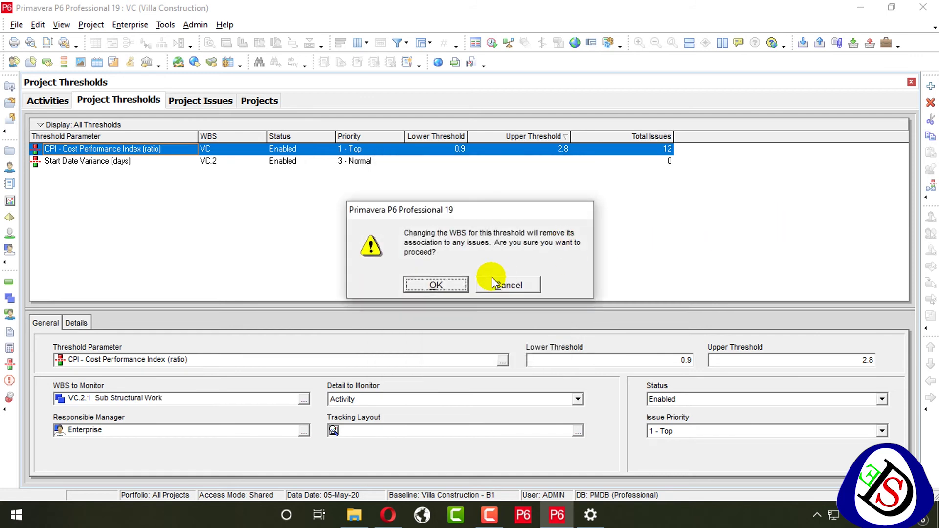
click(437, 285)
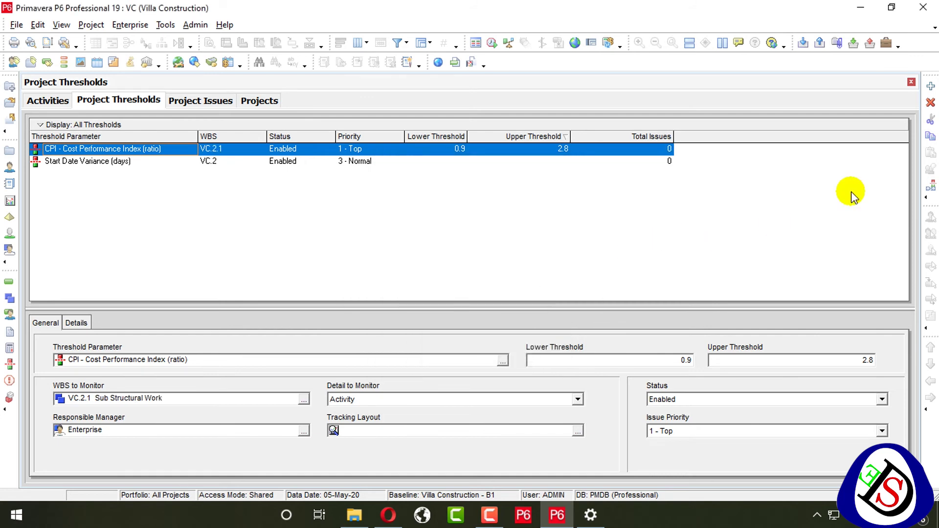
- Re-monitor the CPI threshold, leaving it with 5 issues
click(933, 186)
click(462, 279)
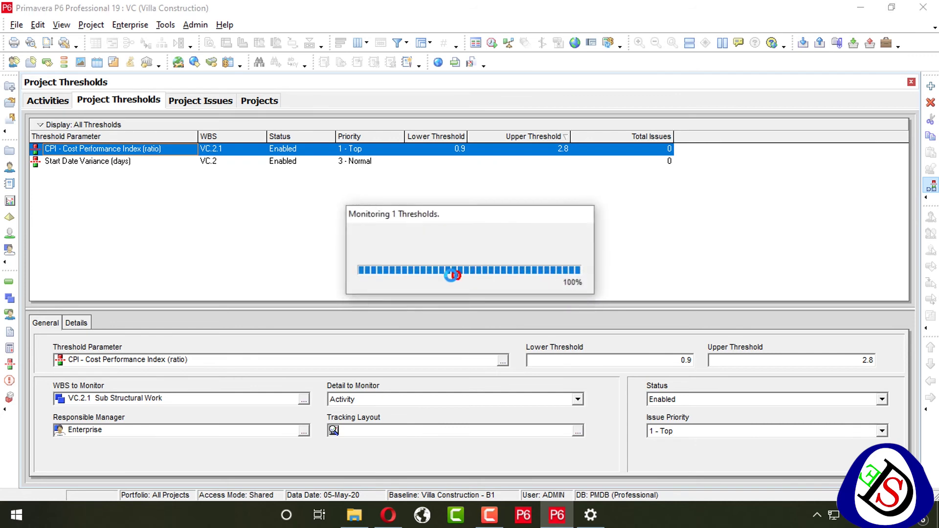
click(463, 281)
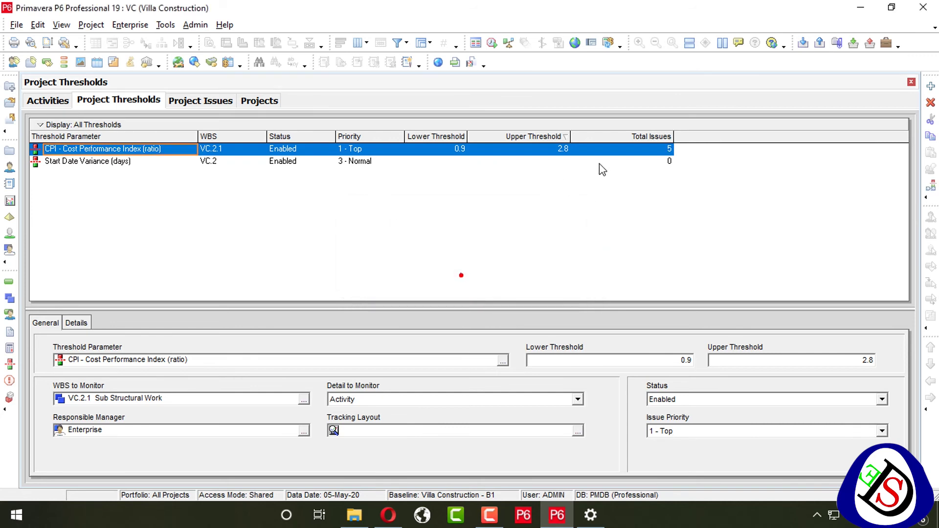
click(198, 101)
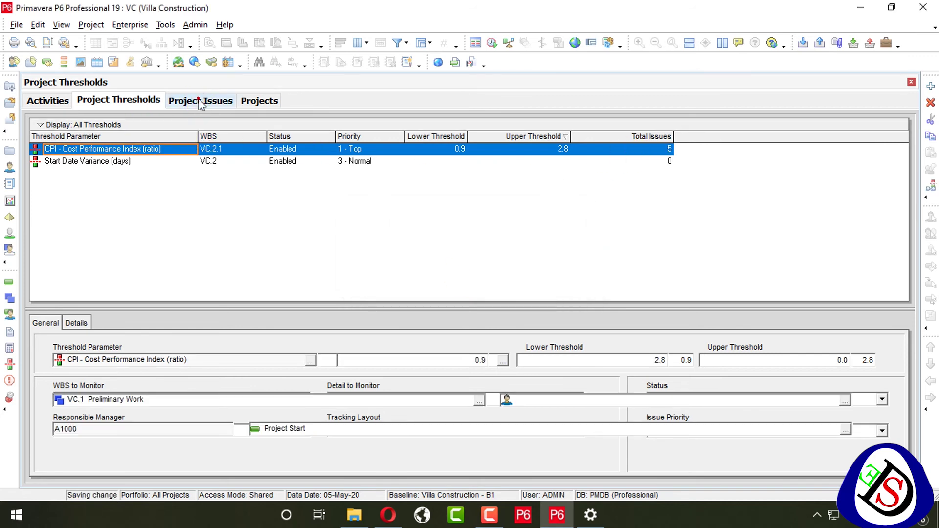
- Inspect issue A1120 Shuttering Work of Footing and sort the issues by WBS
scroll(356, 199, down, 2)
scroll(360, 205, up, 2)
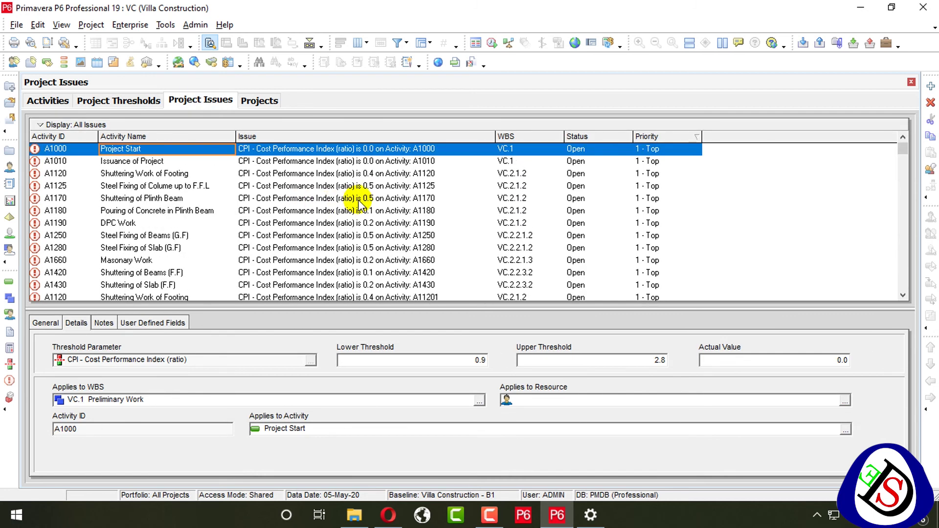
scroll(258, 247, down, 2)
scroll(261, 257, up, 2)
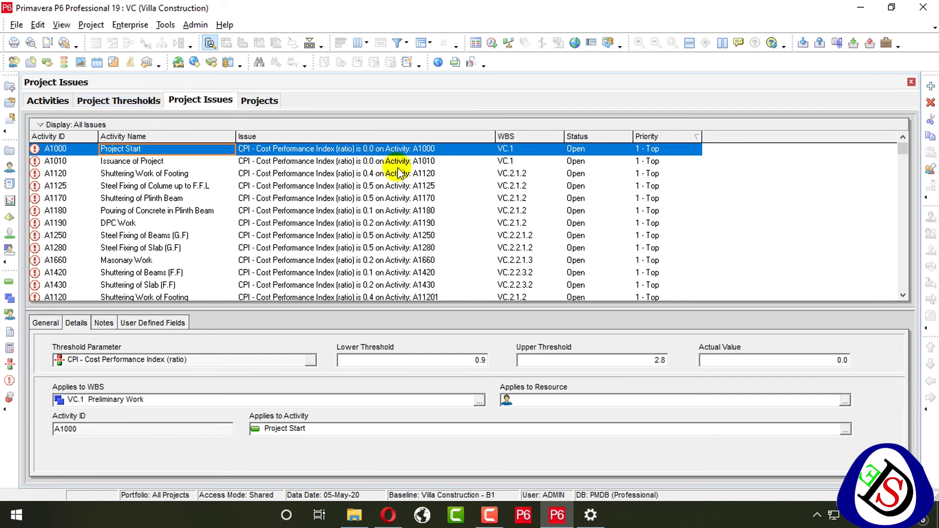
click(419, 175)
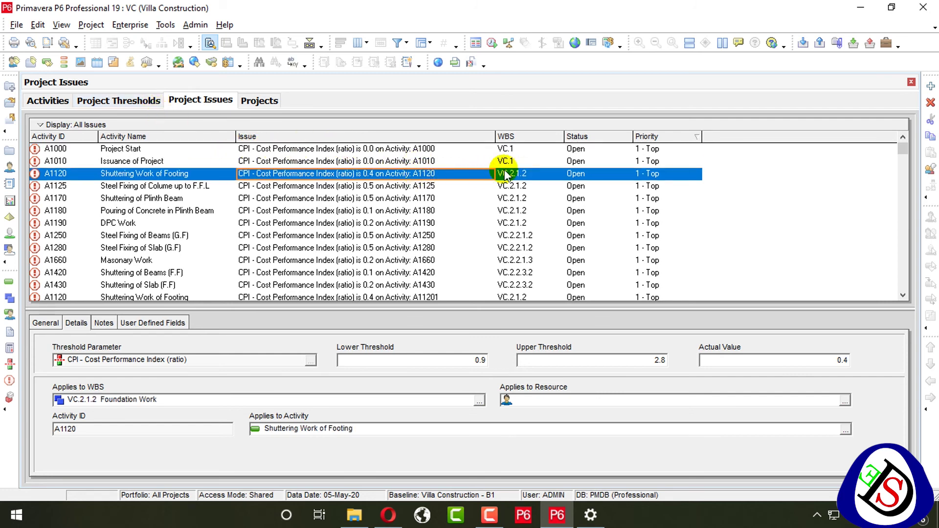
click(538, 137)
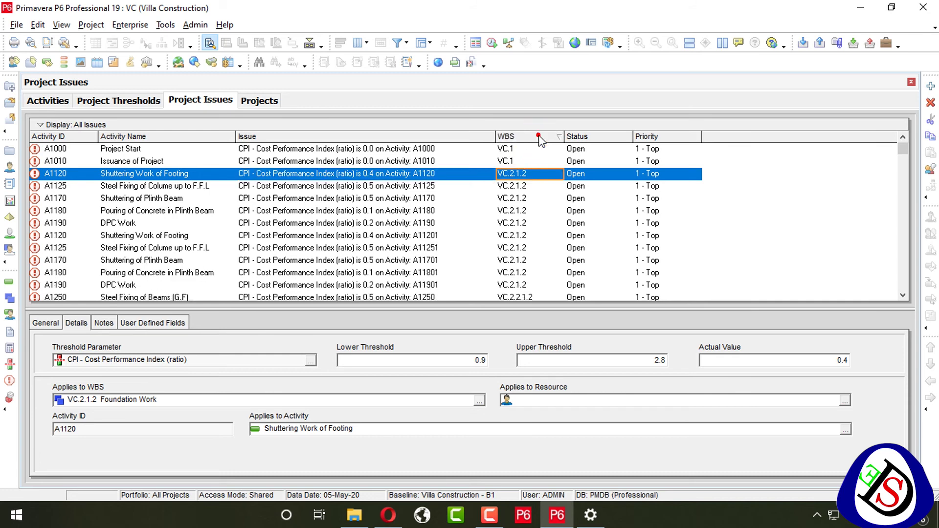
right_click(540, 140)
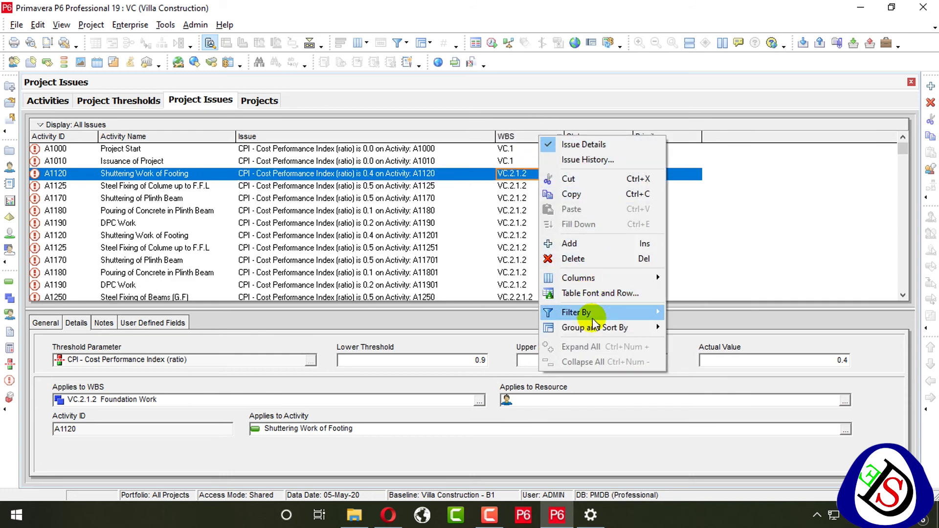
- Group the Project Issues list by Threshold
mouse_move(658, 315)
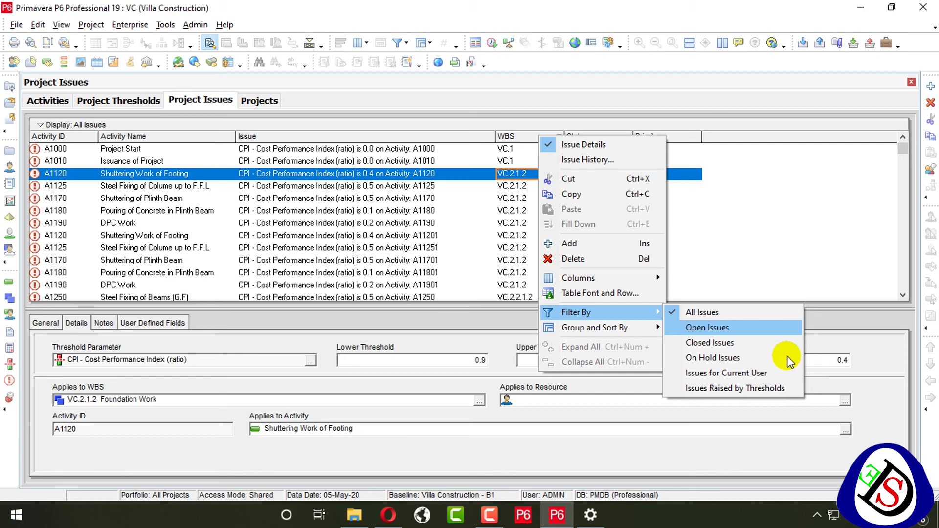
right_click(532, 134)
mouse_move(603, 317)
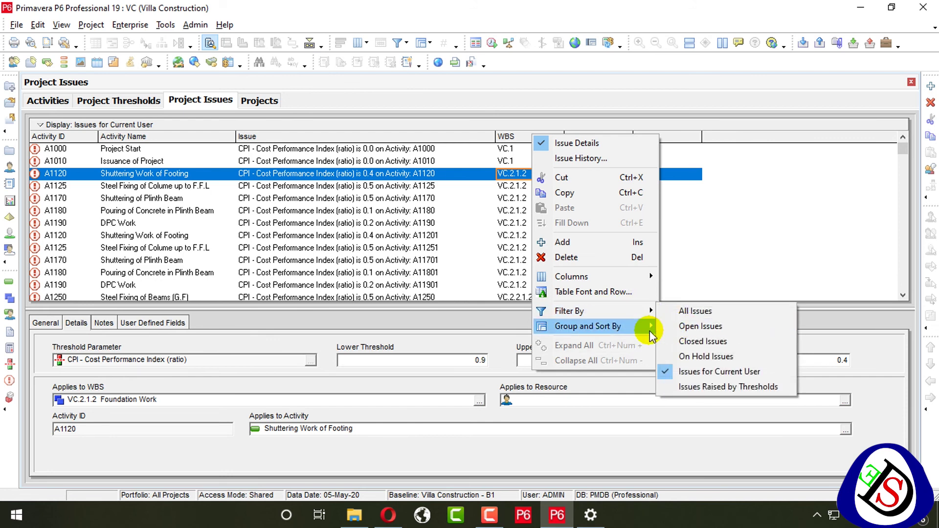
mouse_move(651, 336)
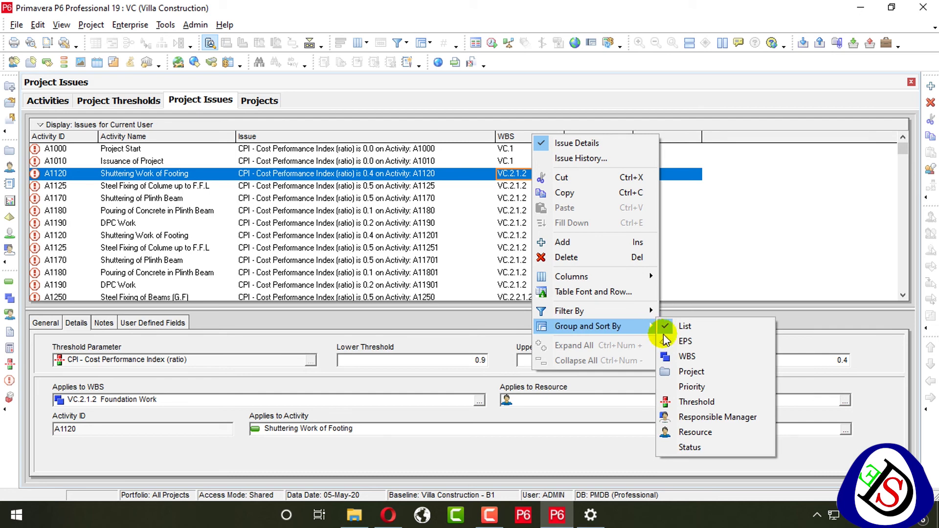
click(690, 401)
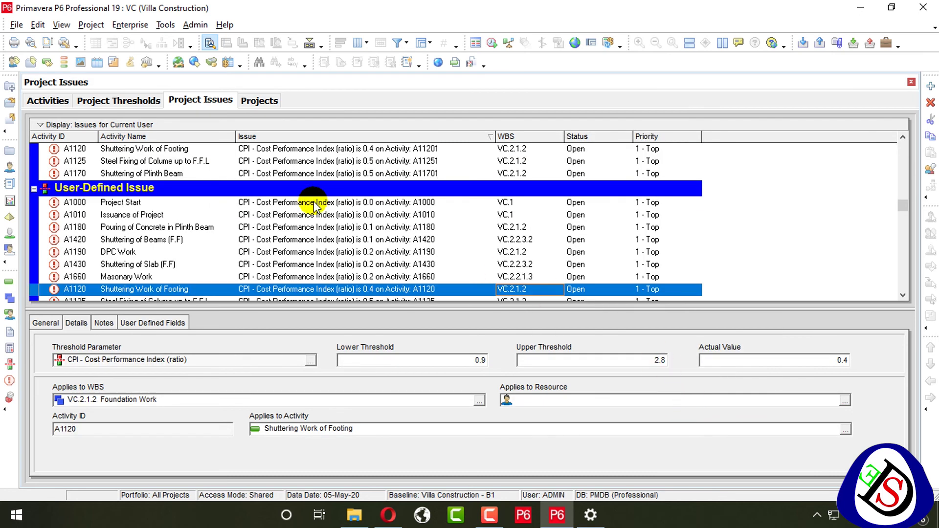
- Review the CPI 0.9 - 2.8 issue A1180 Pouring of Concrete in Plinth Beam and the User-Defined Issue group
scroll(313, 200, up, 1)
scroll(313, 191, down, 2)
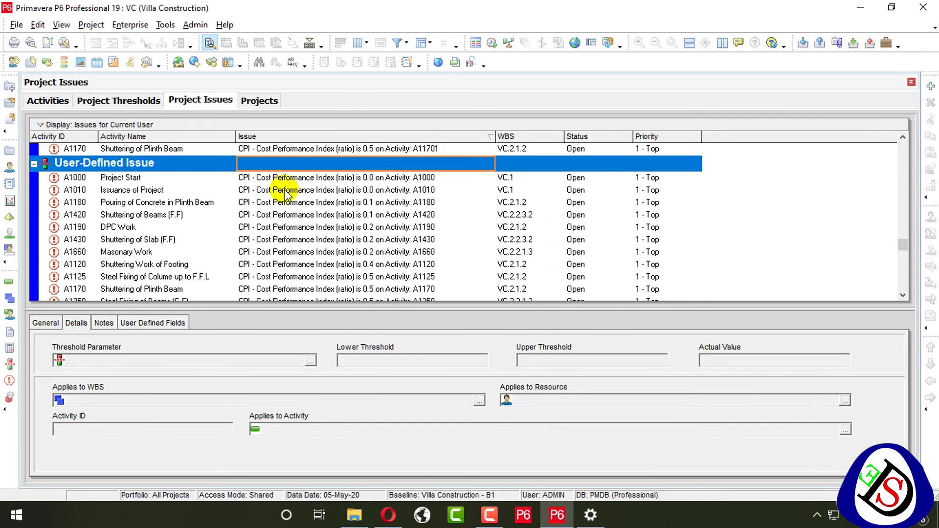
scroll(286, 195, up, 2)
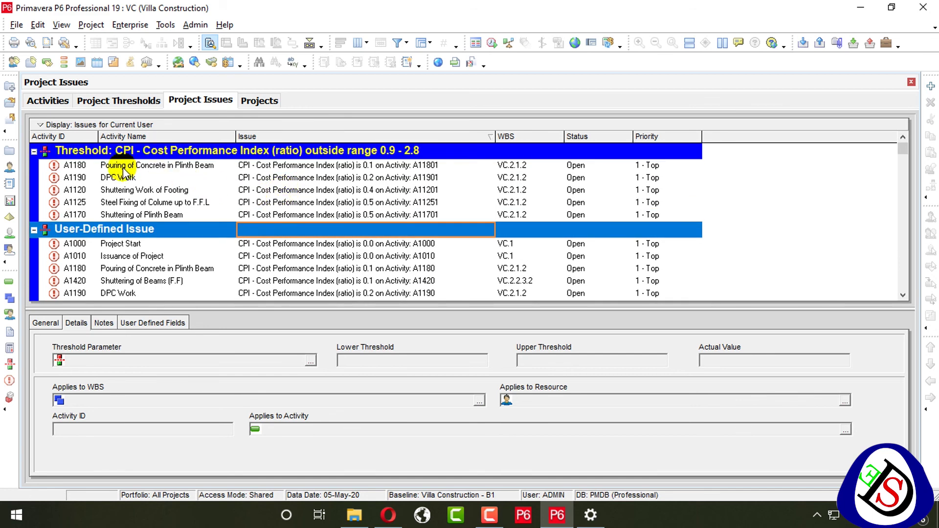
click(118, 166)
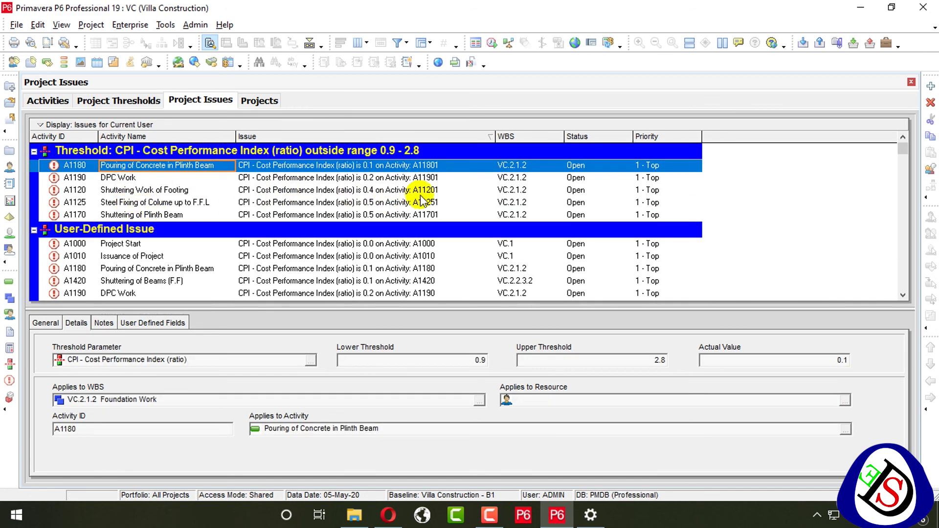
scroll(482, 192, down, 1)
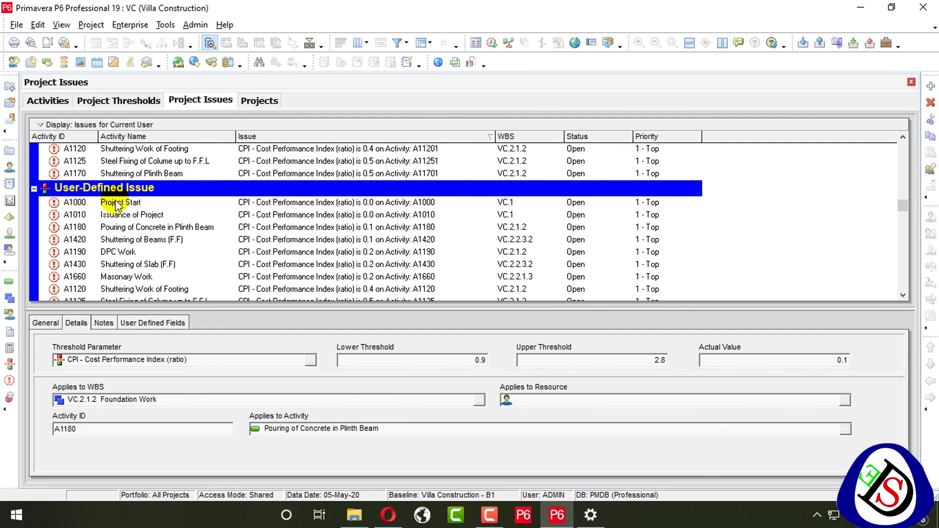
click(113, 188)
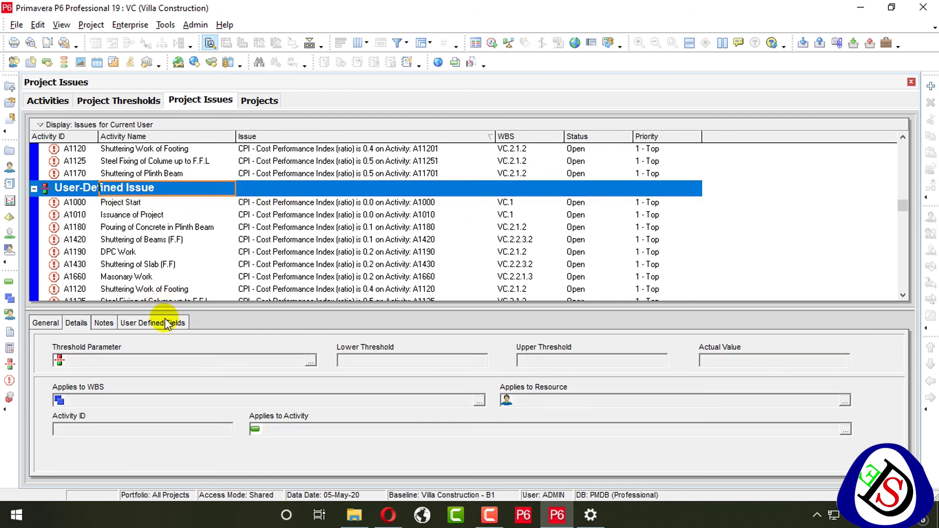